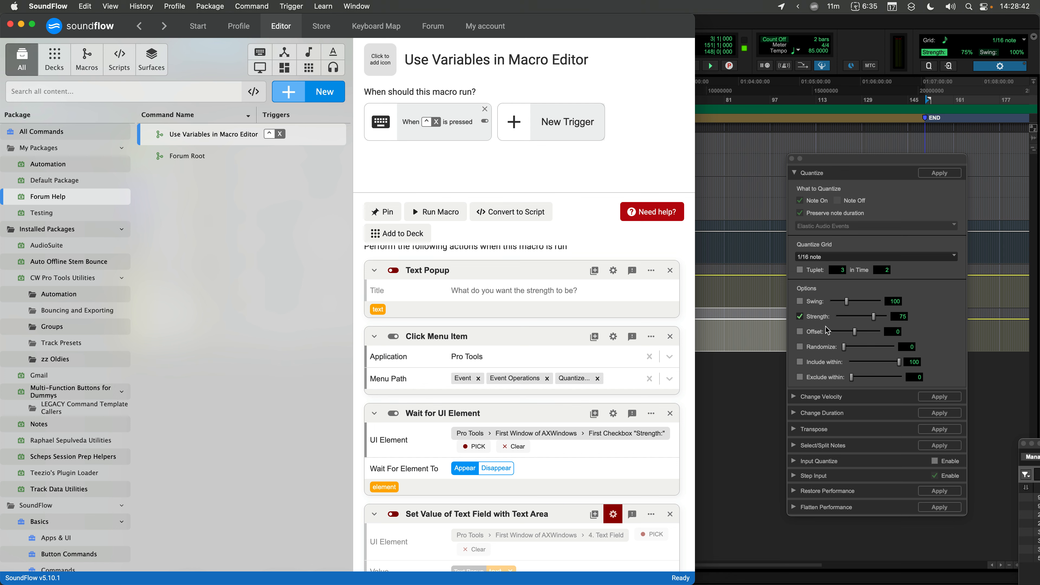
Set the Quantize strength to 100 in Pro Tools and switch off the Strength option
{"action": "left_click", "coordinate": [805, 320]}
{"action": "left_click", "coordinate": [803, 318]}
{"action": "left_click", "coordinate": [871, 317]}
{"action": "left_click_drag", "start_coordinate": [872, 318], "coordinate": [930, 320]}
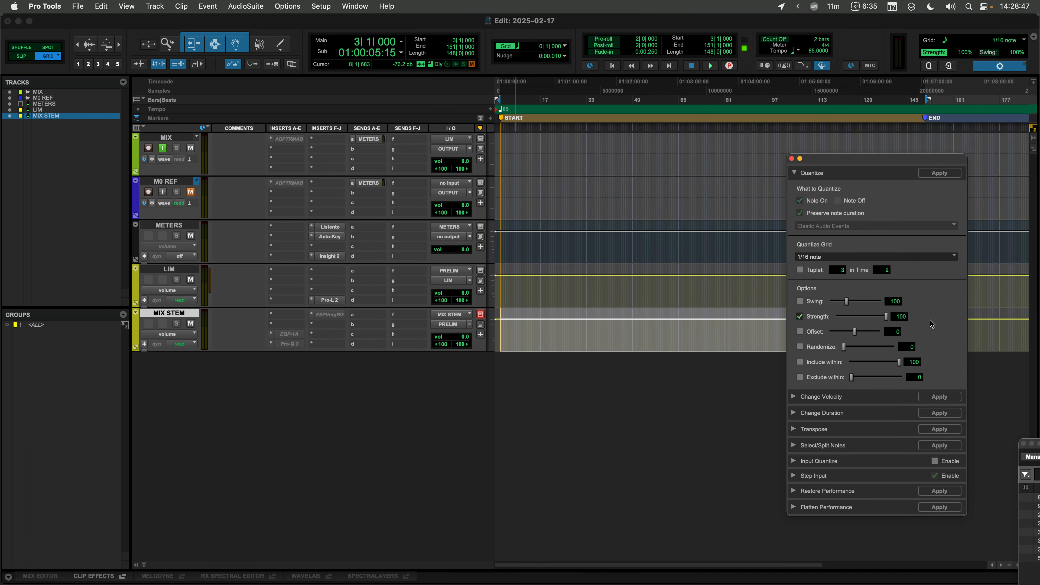
{"action": "left_click", "coordinate": [803, 318]}
Switch back to SoundFlow and enable the macro's Set Value of Text Field with Text Area and Text Popup actions
{"action": "key", "text": "super+Tab"}
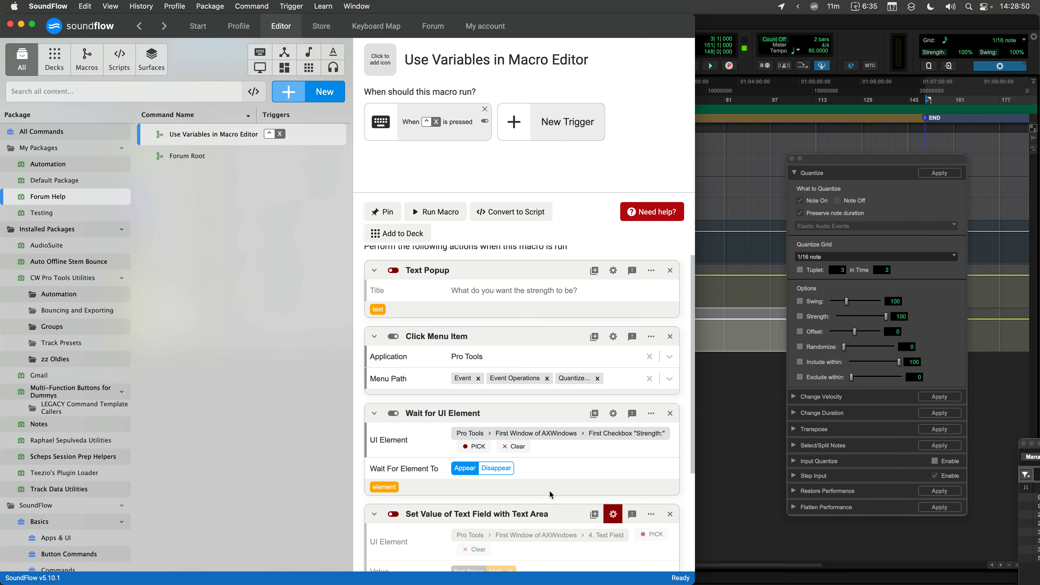
{"action": "scroll", "coordinate": [498, 446], "scroll_direction": "down", "scroll_amount": 5}
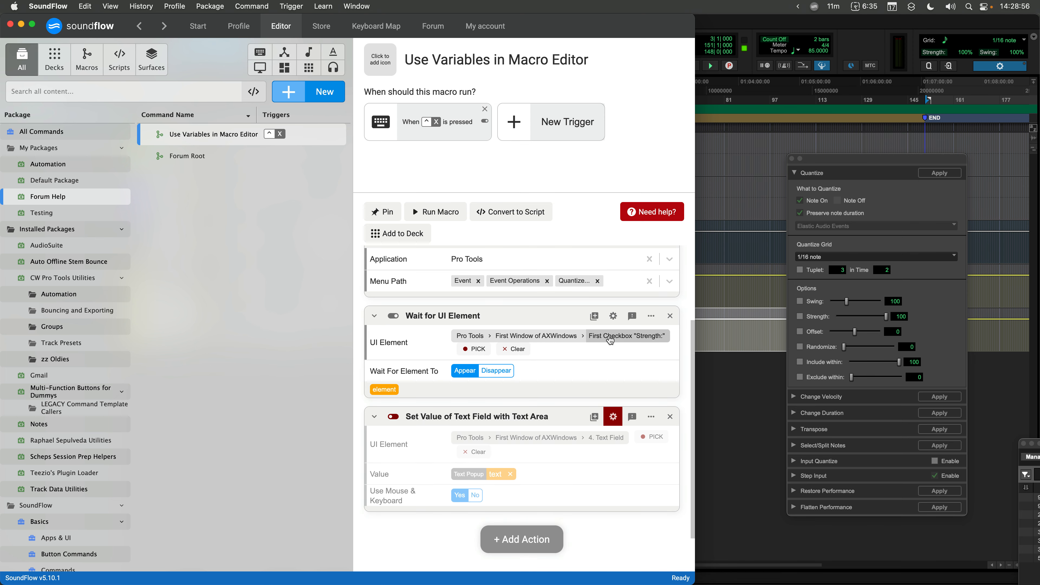
{"action": "scroll", "coordinate": [615, 339], "scroll_direction": "up", "scroll_amount": 1}
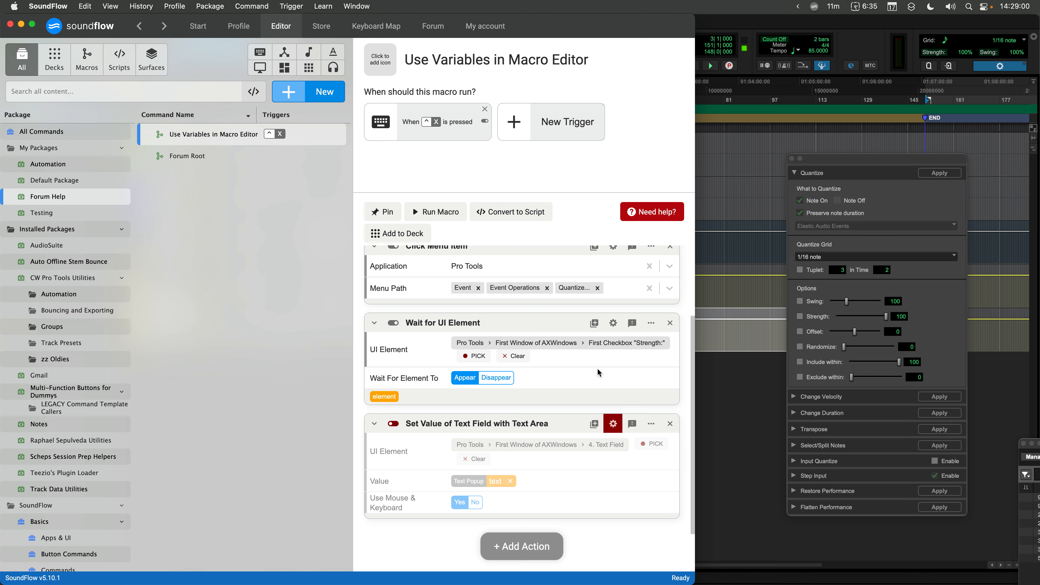
{"action": "mouse_move", "coordinate": [512, 430]}
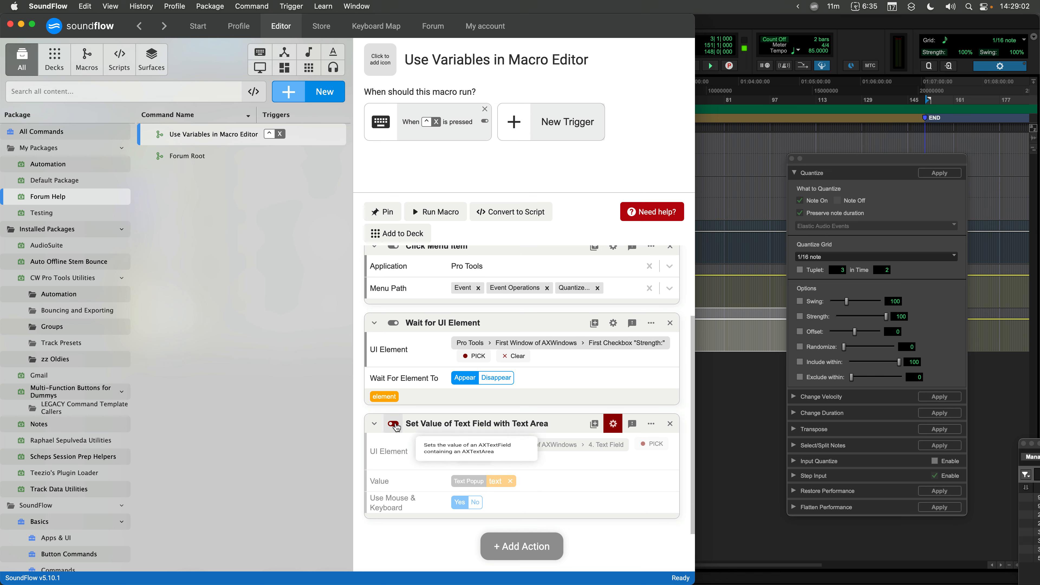
{"action": "scroll", "coordinate": [512, 430], "scroll_direction": "down", "scroll_amount": 1}
{"action": "scroll", "coordinate": [513, 432], "scroll_direction": "up", "scroll_amount": 5}
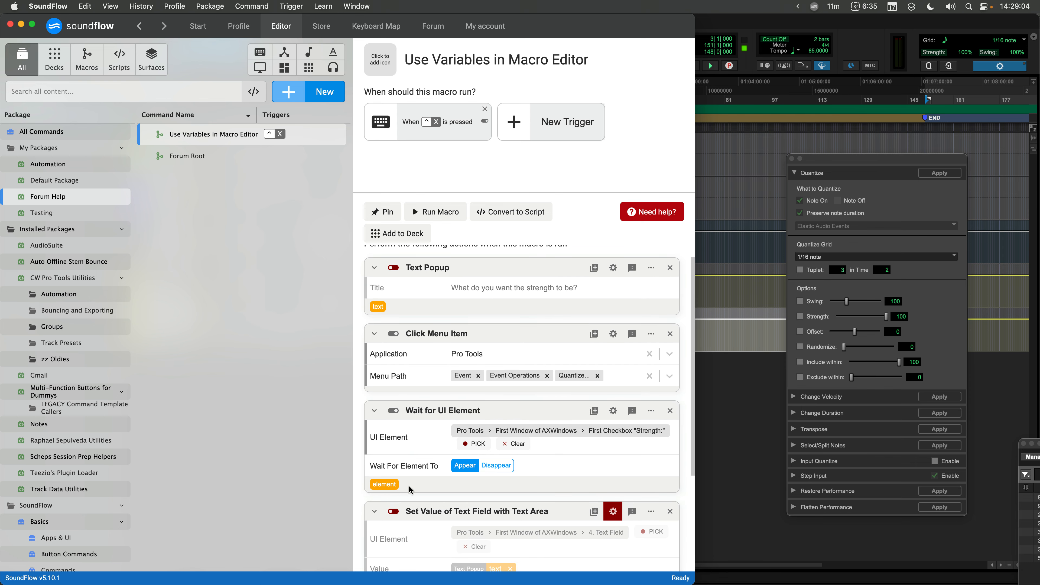
{"action": "left_click", "coordinate": [401, 513]}
{"action": "left_click", "coordinate": [393, 267]}
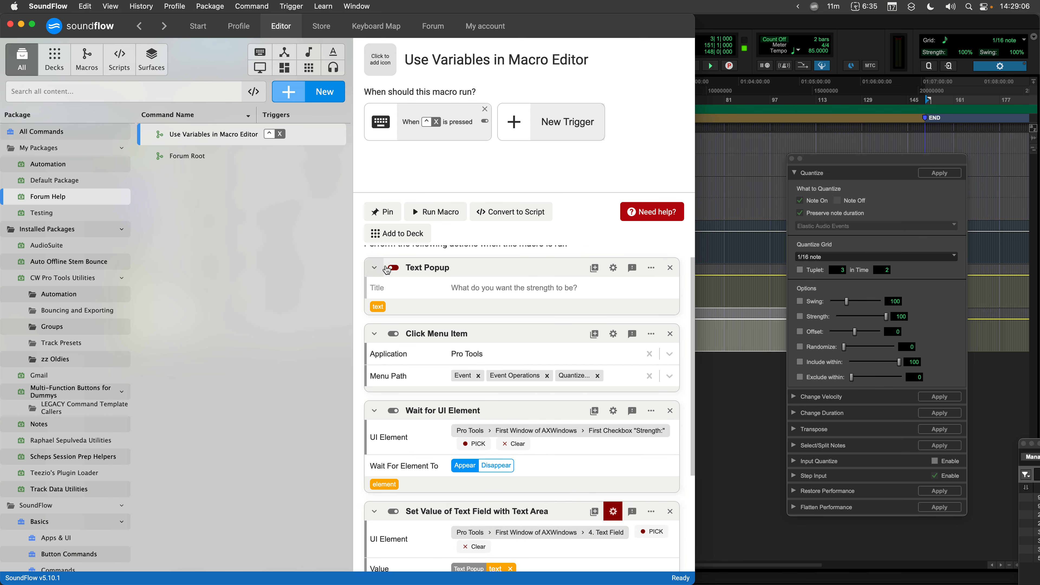
{"action": "scroll", "coordinate": [504, 340], "scroll_direction": "down", "scroll_amount": 4}
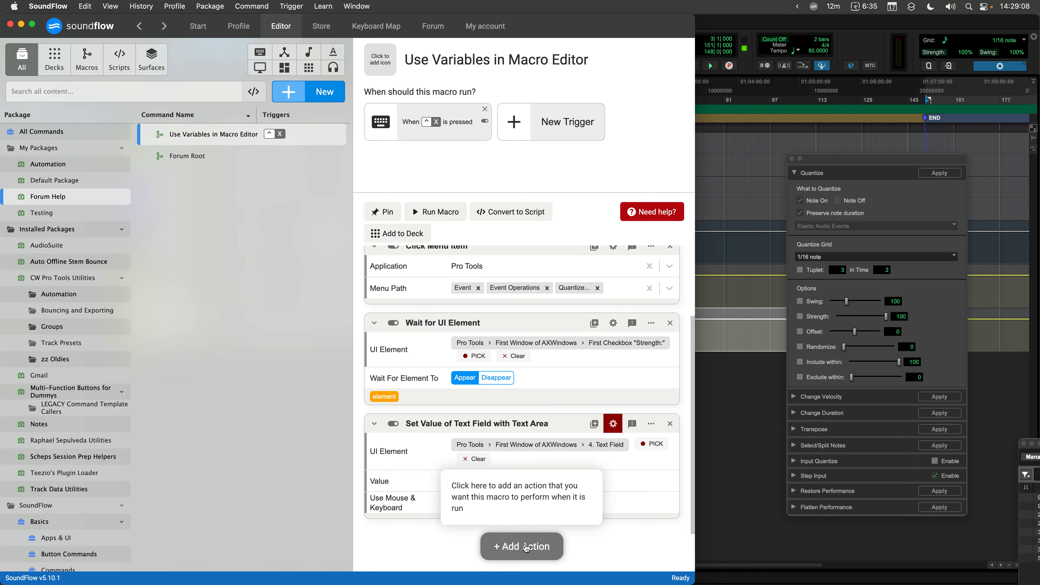
{"action": "left_click", "coordinate": [527, 546]}
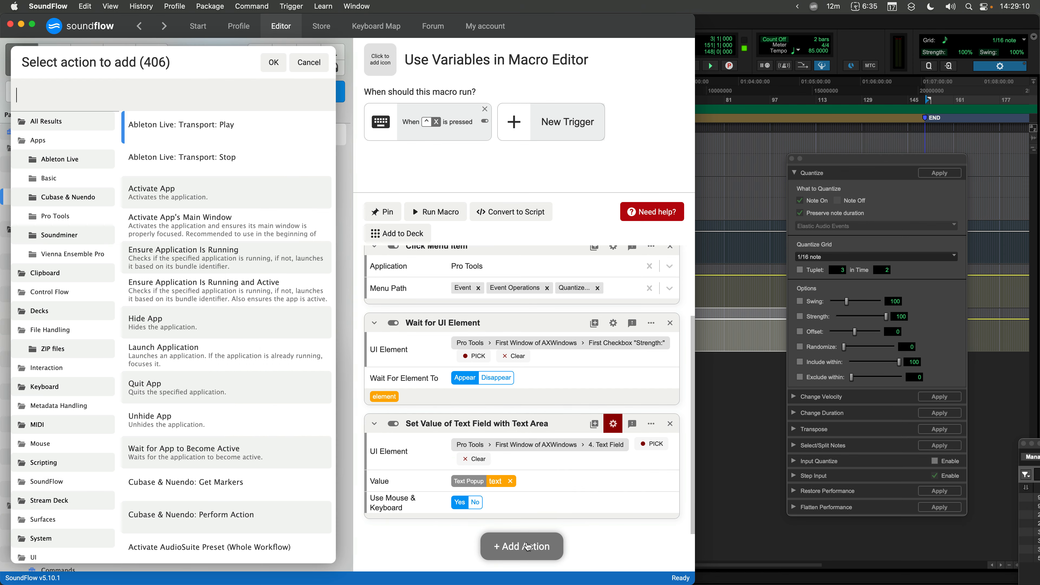
{"action": "type", "text": "click ui elem"}
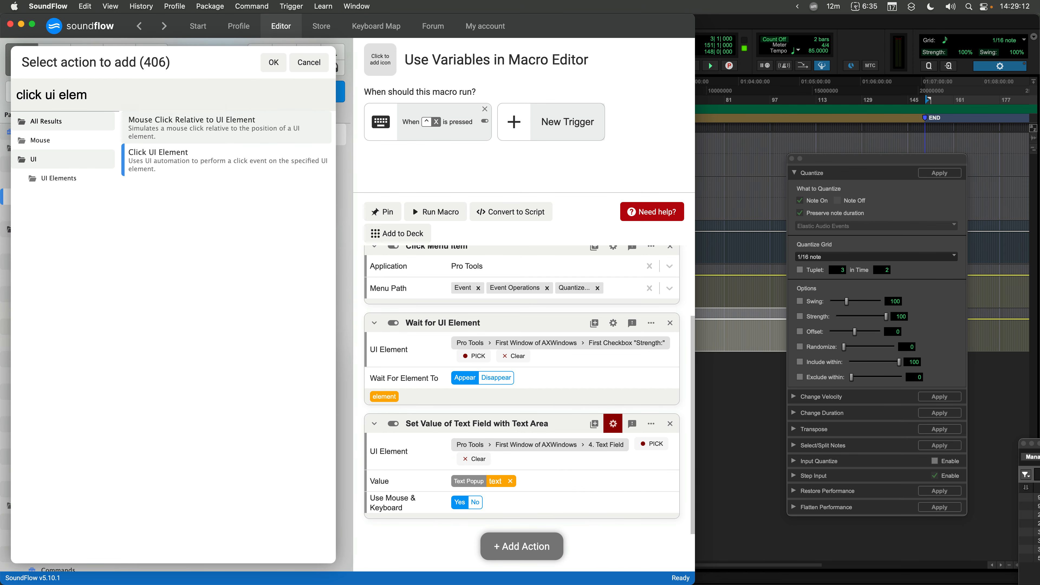
{"action": "key", "text": "Return"}
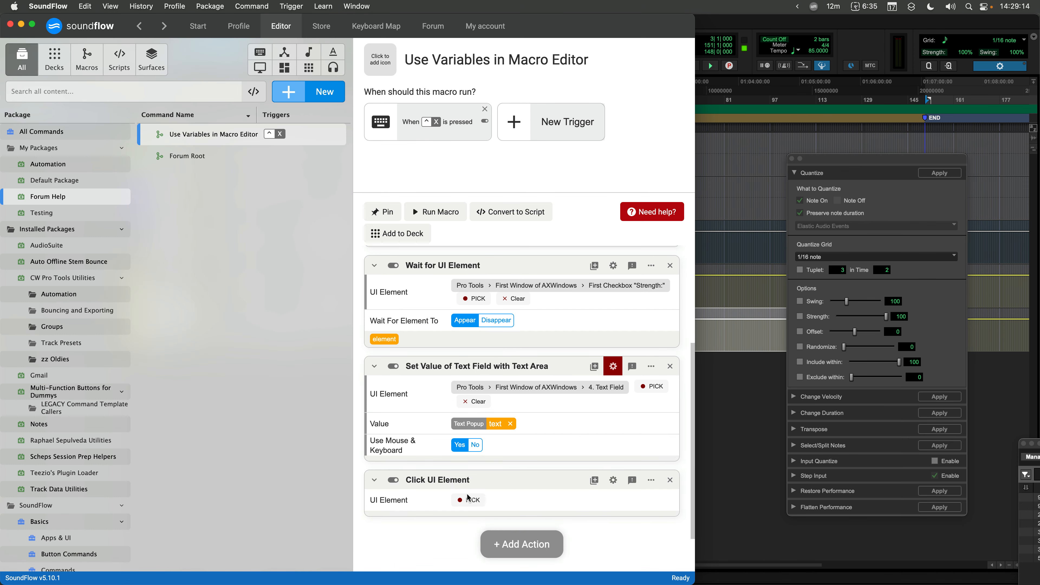
{"action": "left_click", "coordinate": [469, 498]}
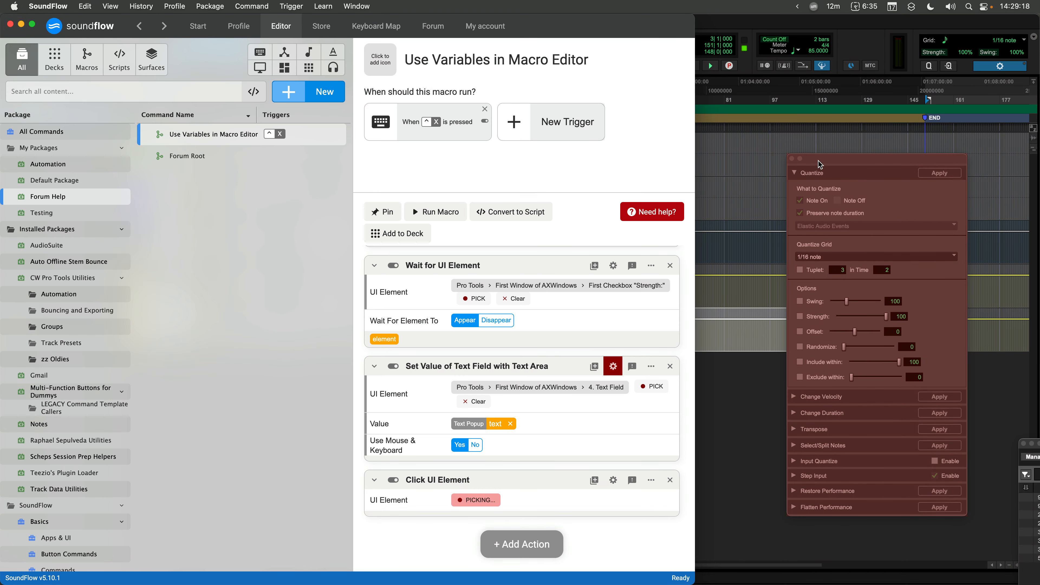
{"action": "left_click", "coordinate": [827, 159]}
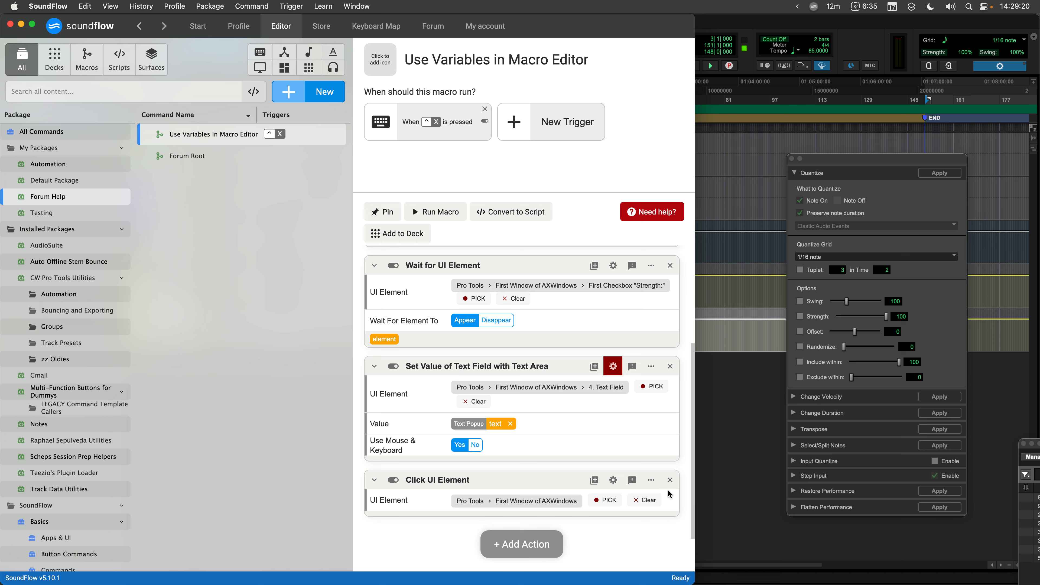
{"action": "left_click", "coordinate": [670, 481]}
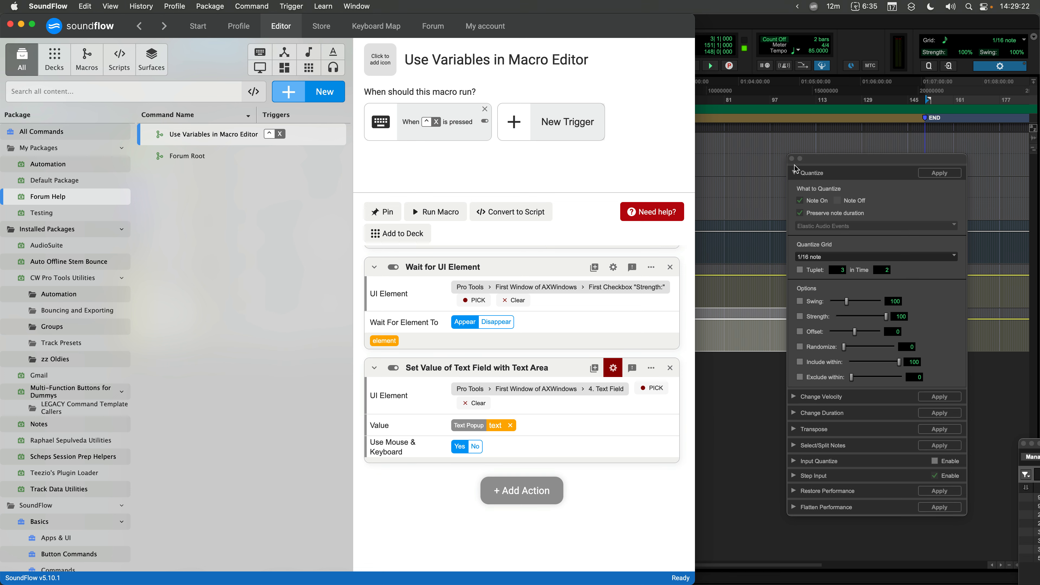
Add a Click UI Element action to the end of the macro, targeting the close button of the Pro Tools Quantize window
{"action": "left_click", "coordinate": [525, 504]}
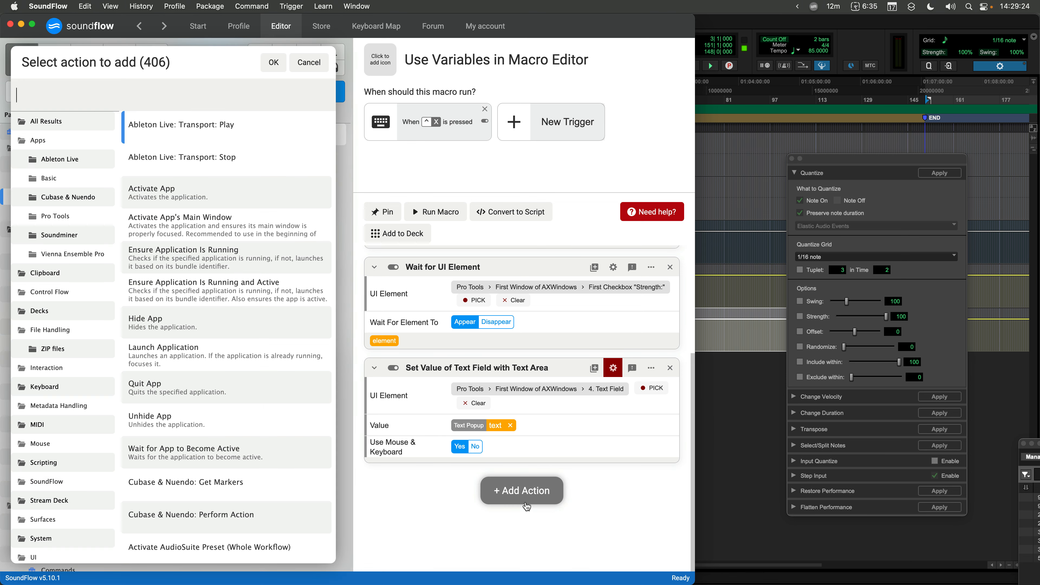
{"action": "type", "text": "click ui elem"}
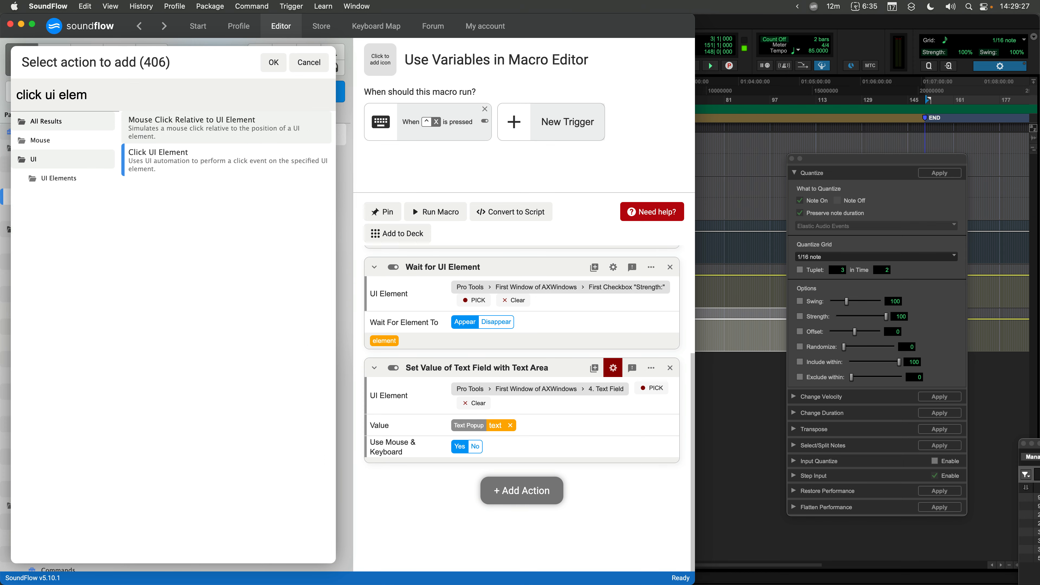
{"action": "key", "text": "Return"}
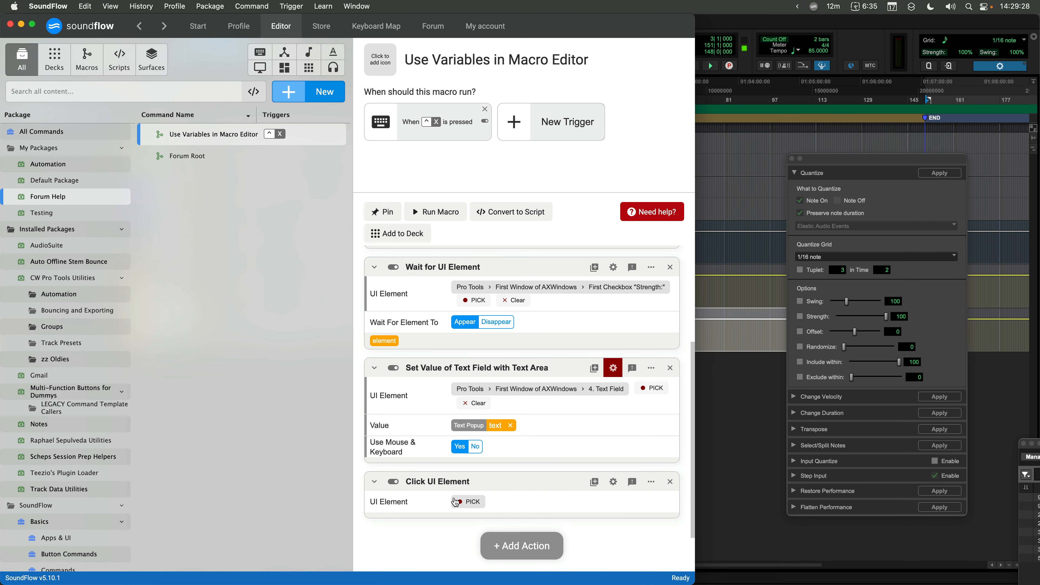
{"action": "left_click", "coordinate": [798, 160]}
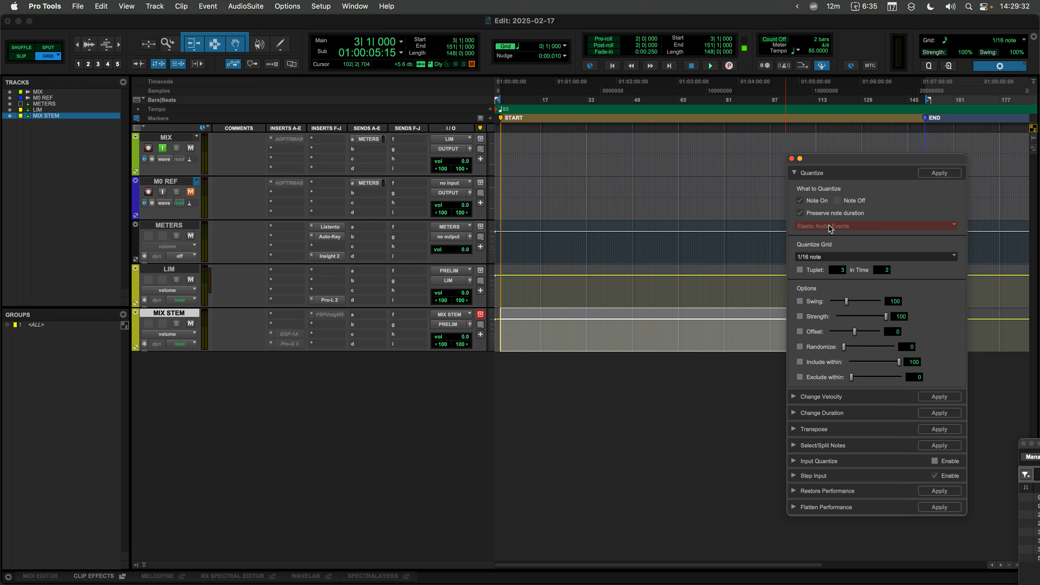
{"action": "left_click", "coordinate": [792, 159]}
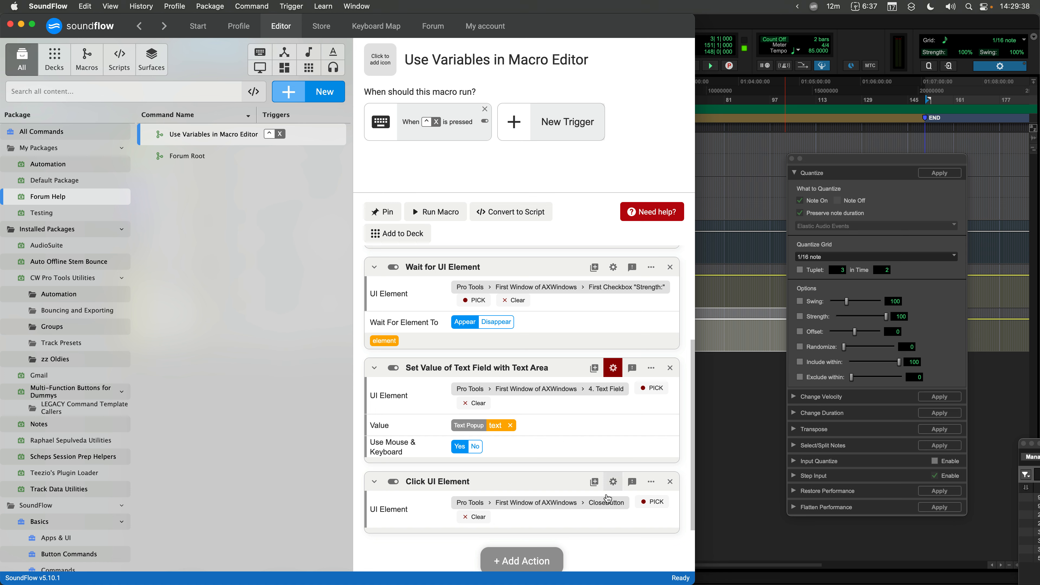
Duplicate the Wait for UI Element action to the end of the macro and set the copy to wait for Disappear
{"action": "scroll", "coordinate": [627, 547], "scroll_direction": "down", "scroll_amount": 1}
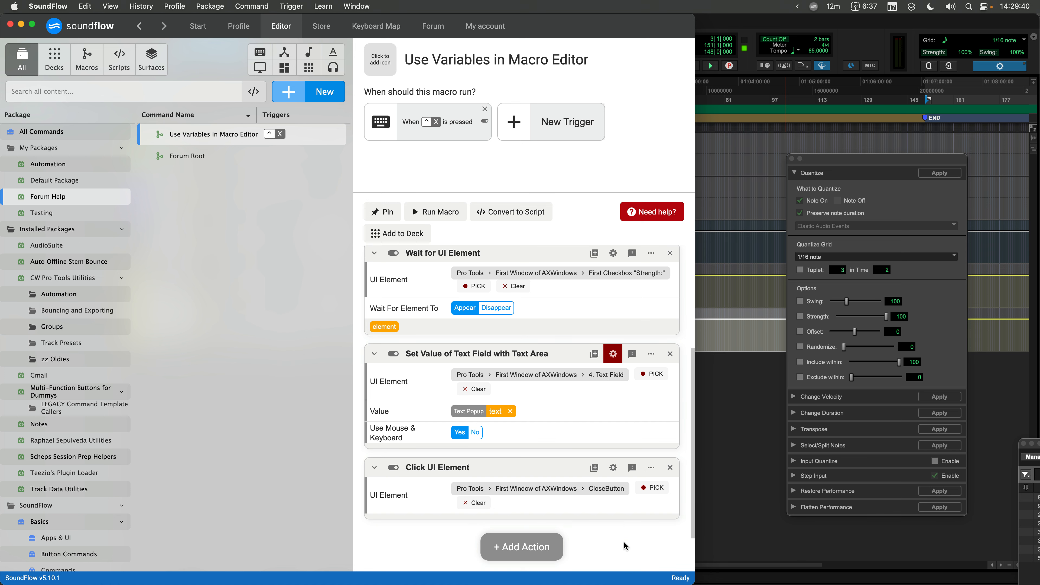
{"action": "scroll", "coordinate": [577, 371], "scroll_direction": "up", "scroll_amount": 5}
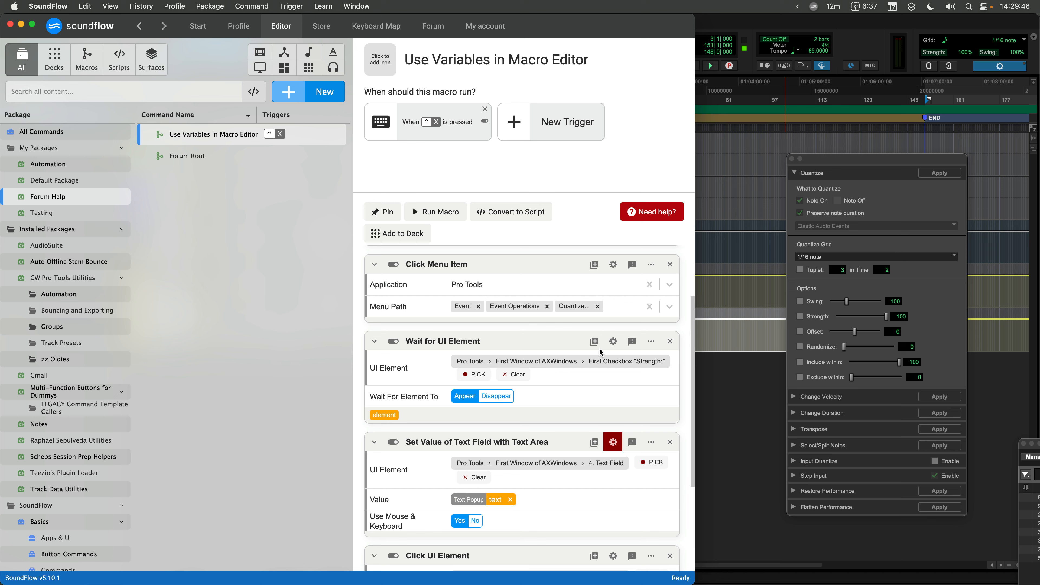
{"action": "left_click", "coordinate": [594, 342]}
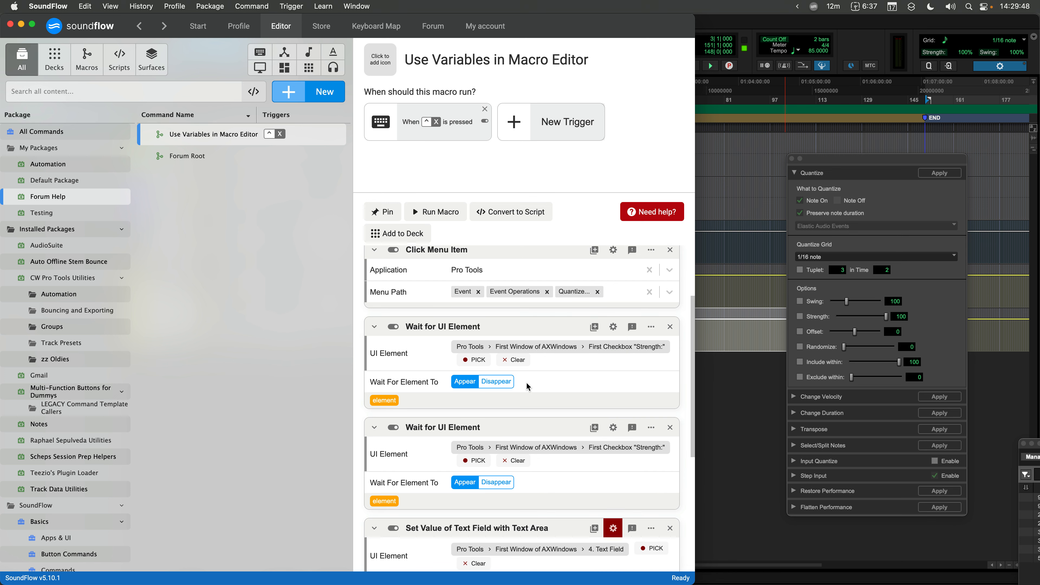
{"action": "scroll", "coordinate": [526, 383], "scroll_direction": "down", "scroll_amount": 1}
{"action": "left_click_drag", "start_coordinate": [532, 423], "coordinate": [518, 400]}
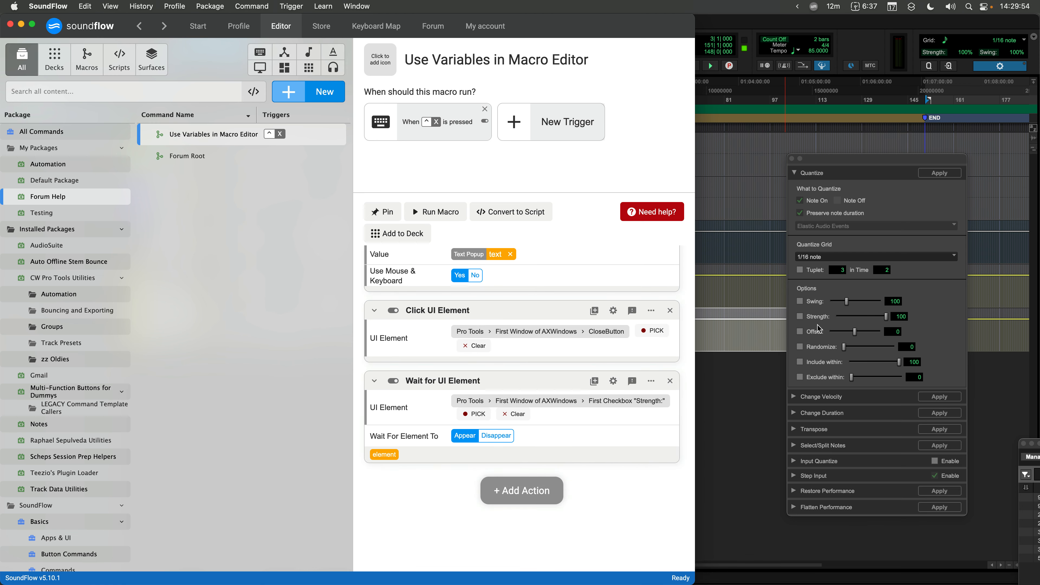
{"action": "left_click", "coordinate": [496, 435]}
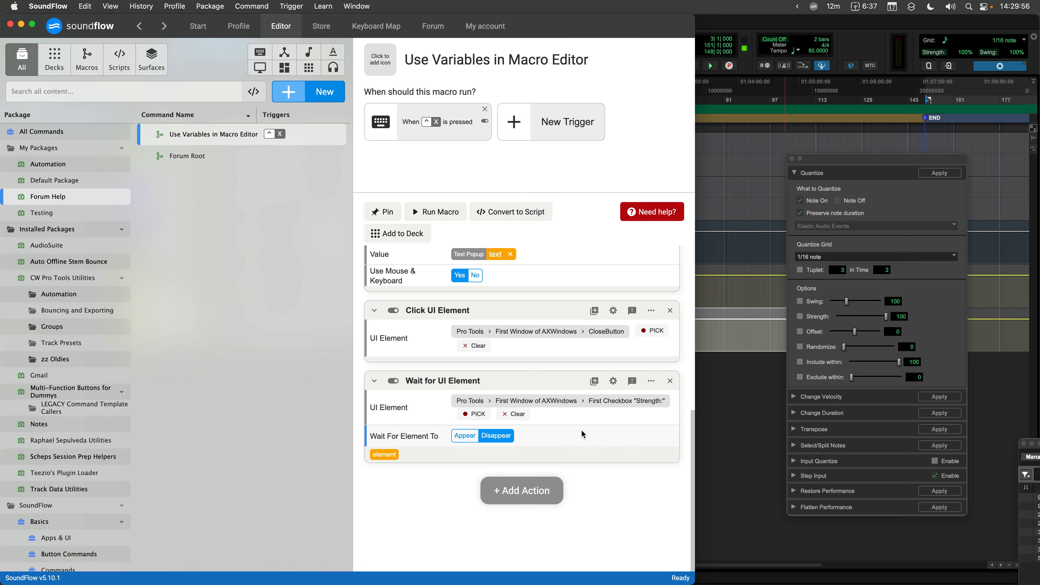
Widen the SoundFlow window so the macro's actions have more room
{"action": "scroll", "coordinate": [582, 425], "scroll_direction": "up", "scroll_amount": 1}
{"action": "scroll", "coordinate": [582, 421], "scroll_direction": "up", "scroll_amount": 10}
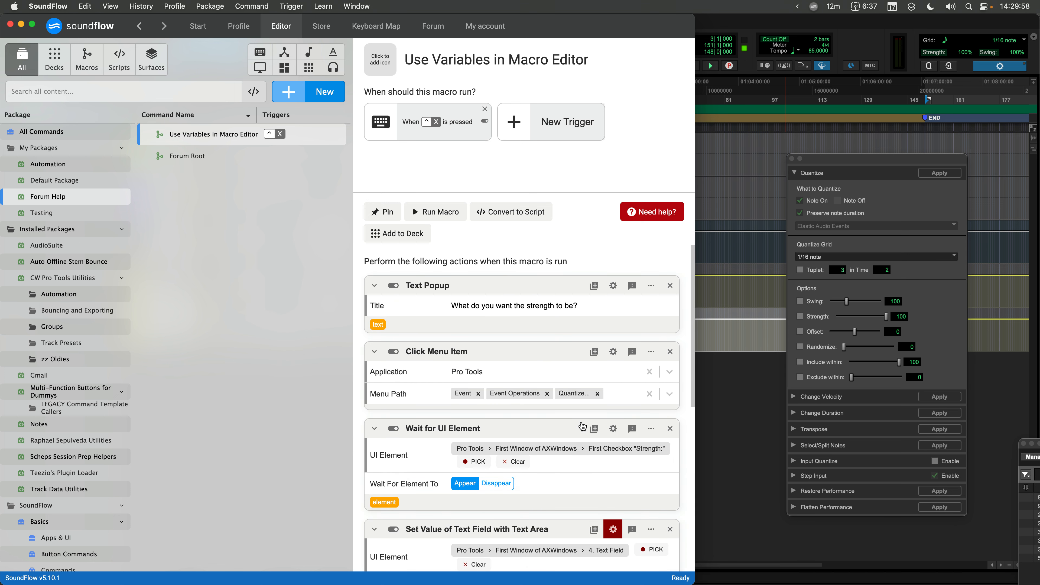
{"action": "left_click_drag", "start_coordinate": [696, 327], "coordinate": [772, 327]}
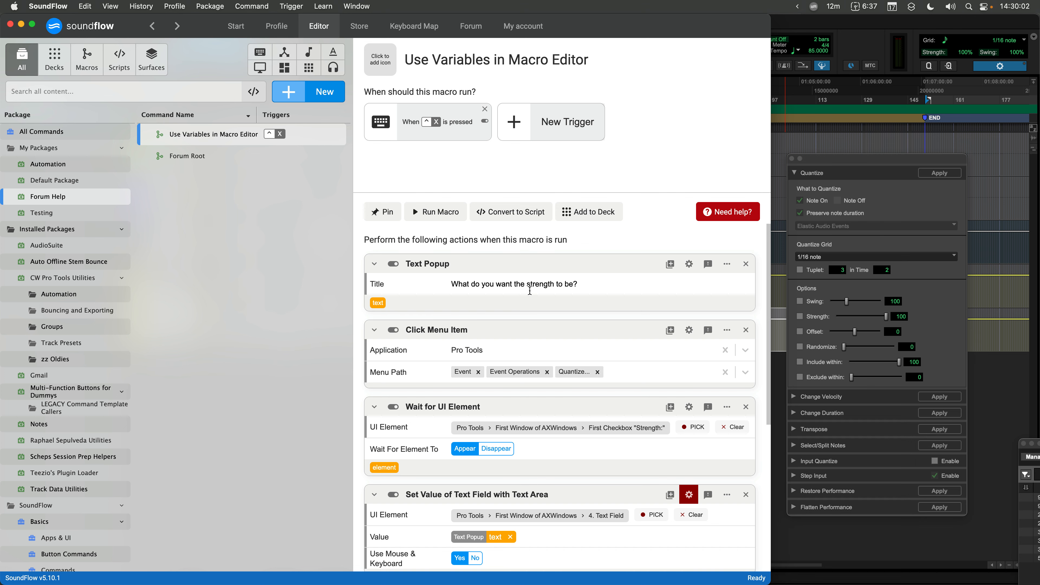
Review the macro's action sequence from the Text Popup to the final Wait for UI Element, including where the text variable is used
{"action": "scroll", "coordinate": [551, 284], "scroll_direction": "down", "scroll_amount": 1}
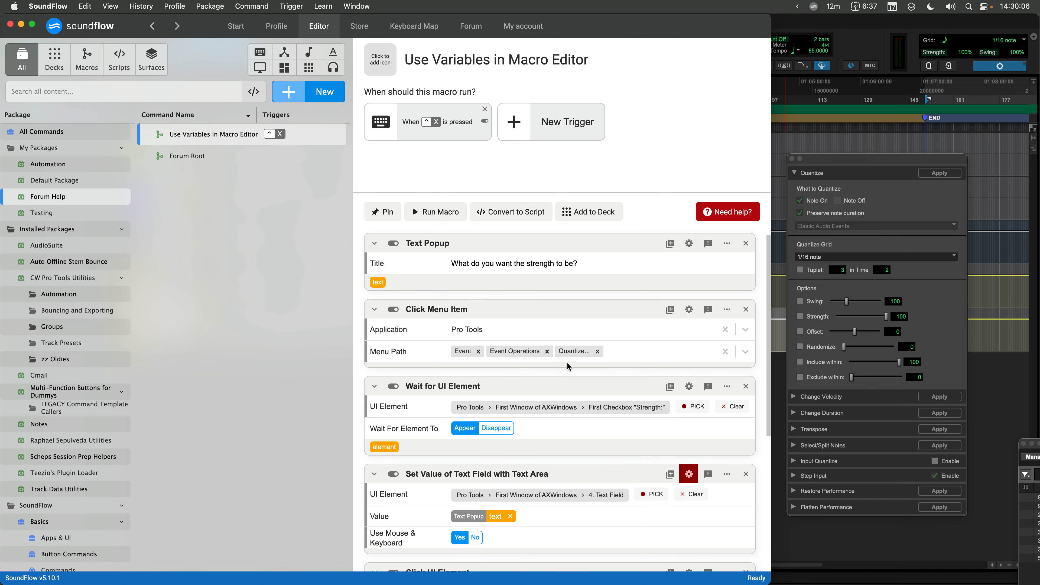
{"action": "scroll", "coordinate": [583, 352], "scroll_direction": "down", "scroll_amount": 1}
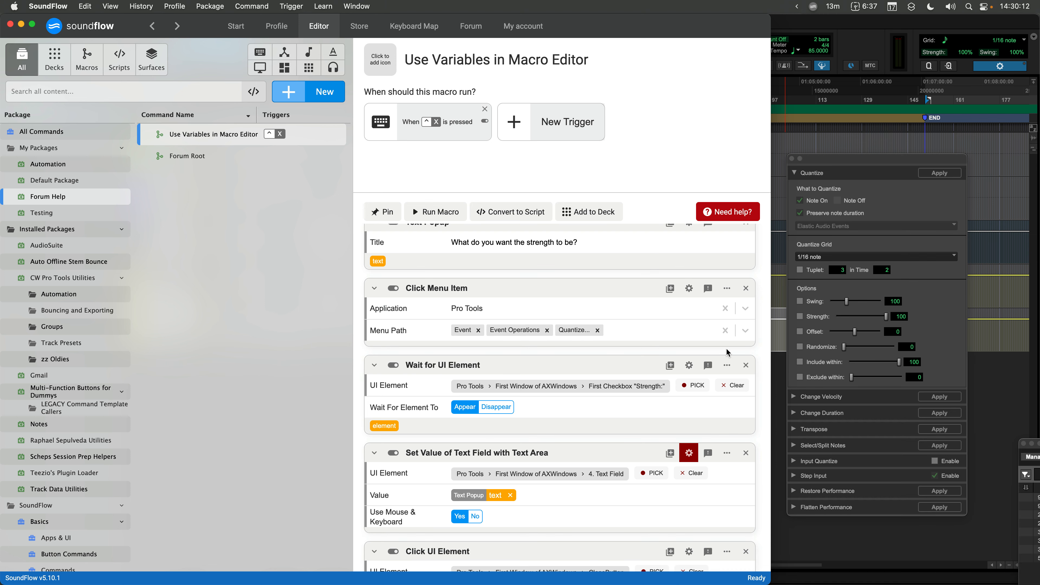
{"action": "scroll", "coordinate": [575, 451], "scroll_direction": "down", "scroll_amount": 2}
{"action": "scroll", "coordinate": [575, 451], "scroll_direction": "down", "scroll_amount": 3}
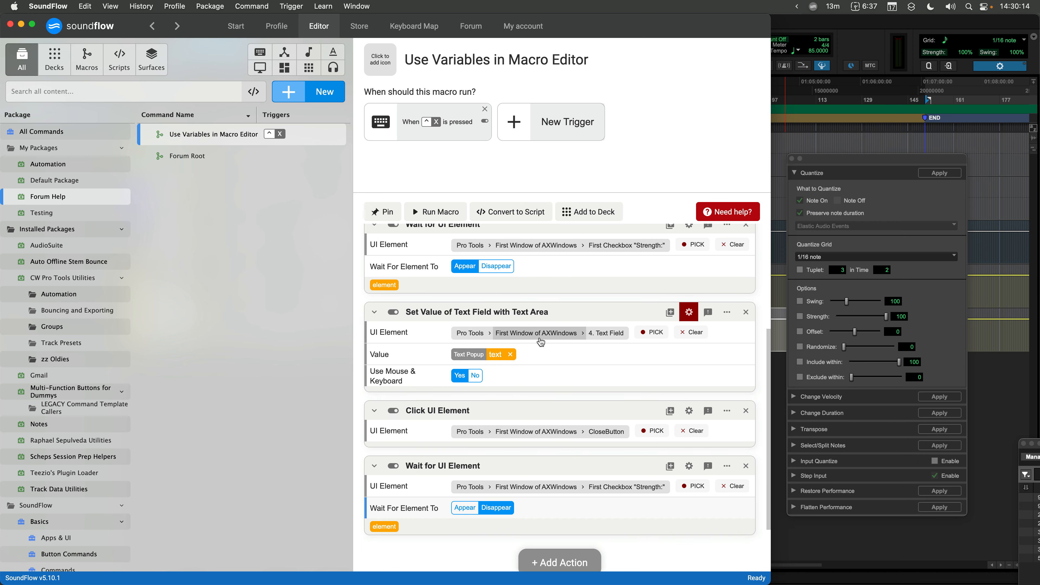
{"action": "scroll", "coordinate": [550, 357], "scroll_direction": "up", "scroll_amount": 1}
{"action": "scroll", "coordinate": [549, 356], "scroll_direction": "up", "scroll_amount": 5}
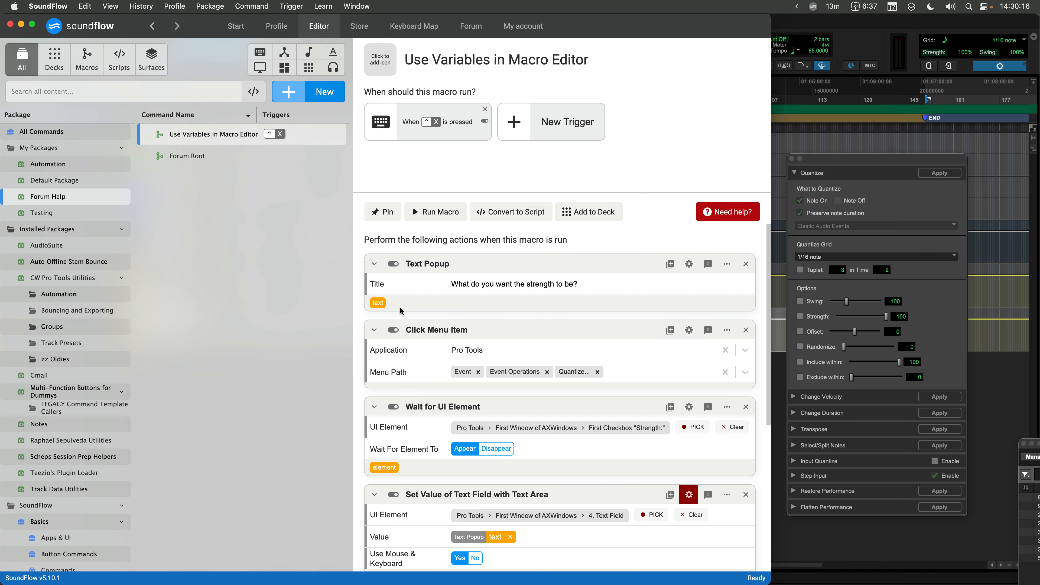
{"action": "left_click_drag", "start_coordinate": [378, 304], "coordinate": [477, 416]}
{"action": "scroll", "coordinate": [515, 393], "scroll_direction": "down", "scroll_amount": 3}
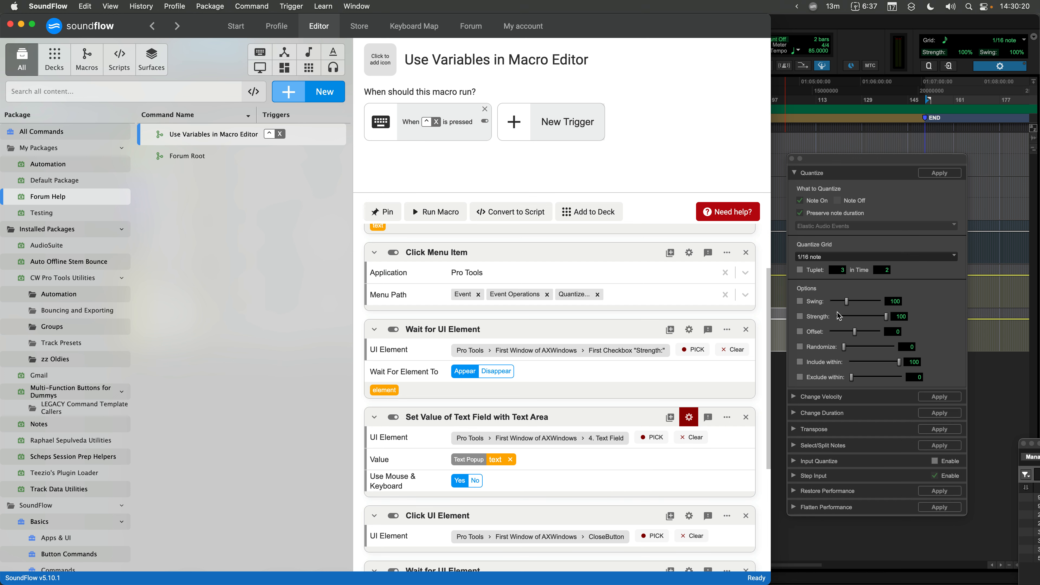
{"action": "scroll", "coordinate": [631, 448], "scroll_direction": "down", "scroll_amount": 3}
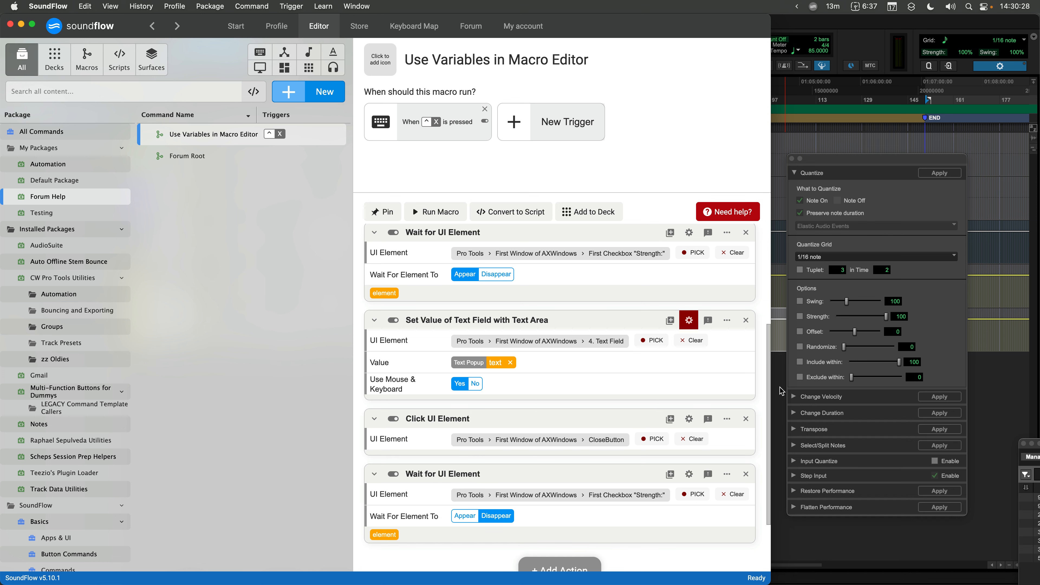
{"action": "scroll", "coordinate": [674, 364], "scroll_direction": "up", "scroll_amount": 5}
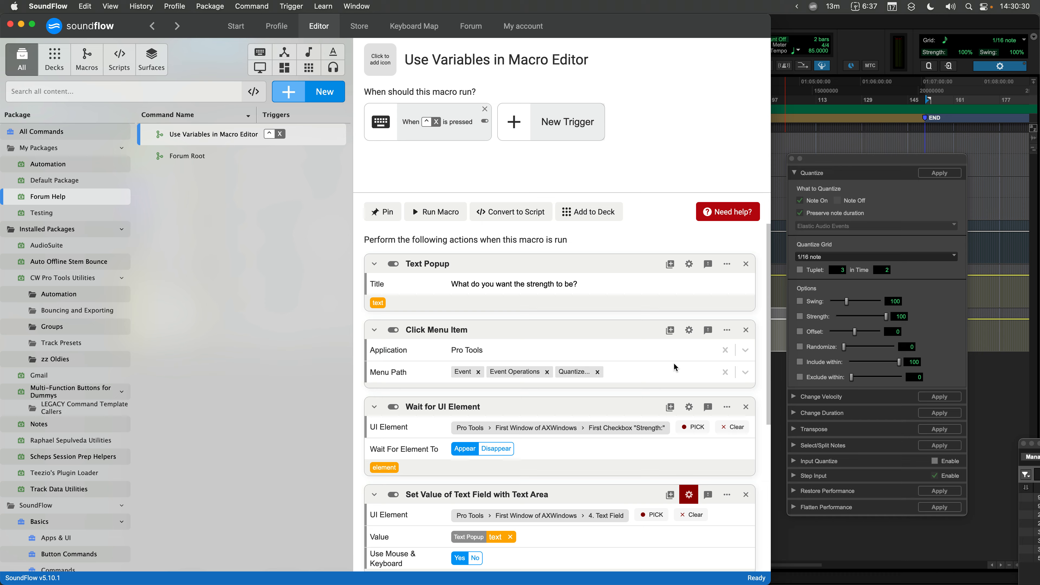
Switch to Pro Tools and close the open Quantize window with the Event Operations Quantize command
{"action": "left_click", "coordinate": [832, 163]}
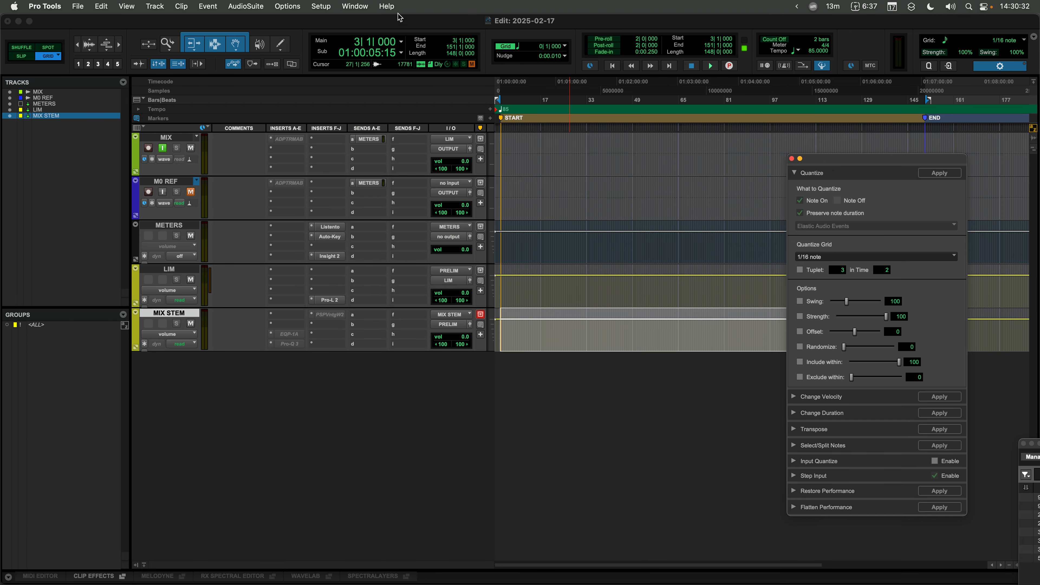
{"action": "left_click", "coordinate": [208, 6]}
{"action": "mouse_move", "coordinate": [221, 45]}
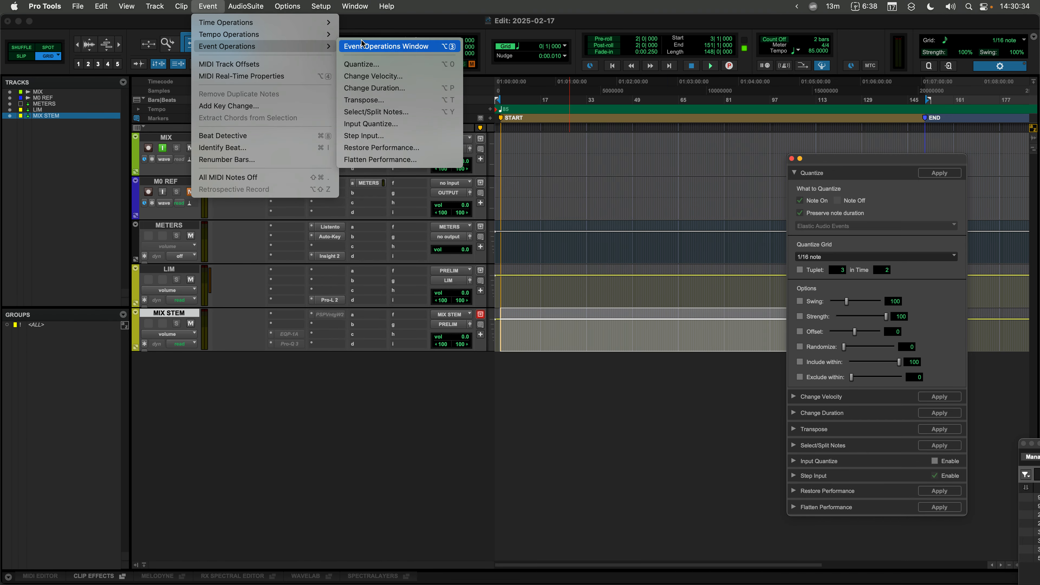
{"action": "left_click", "coordinate": [362, 64]}
{"action": "left_click", "coordinate": [201, 6]}
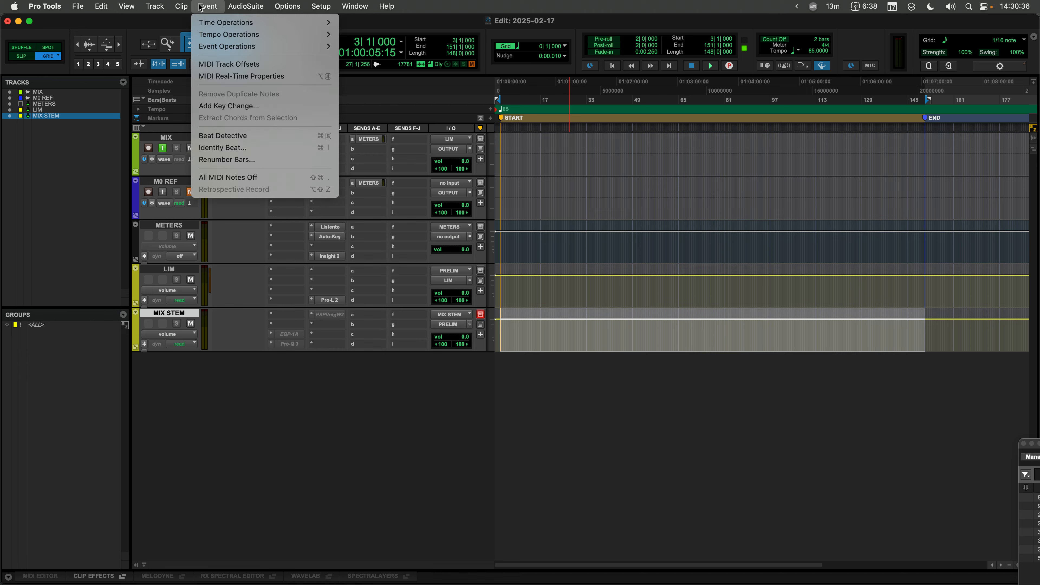
{"action": "mouse_move", "coordinate": [267, 46]}
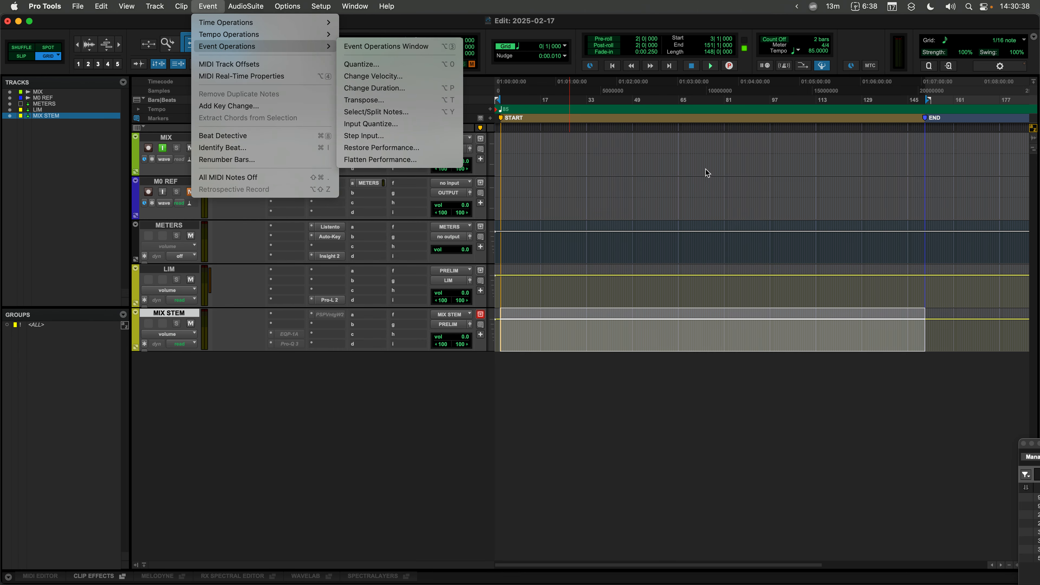
{"action": "left_click", "coordinate": [792, 222]}
Switch back to SoundFlow, test-run the macro and answer its popup with a strength of 60
{"action": "key", "text": "super+Tab"}
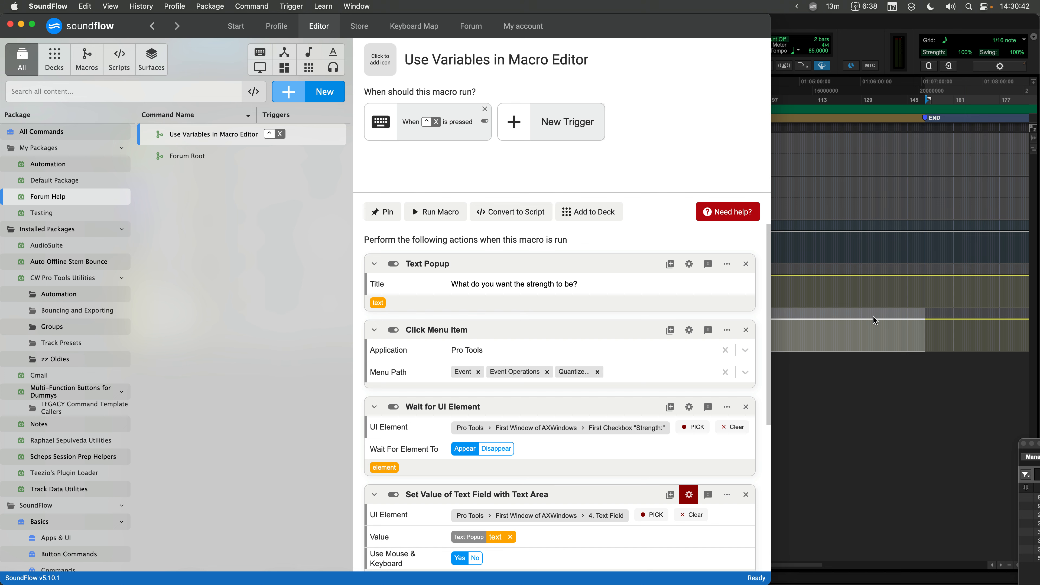
{"action": "scroll", "coordinate": [618, 317], "scroll_direction": "down", "scroll_amount": 5}
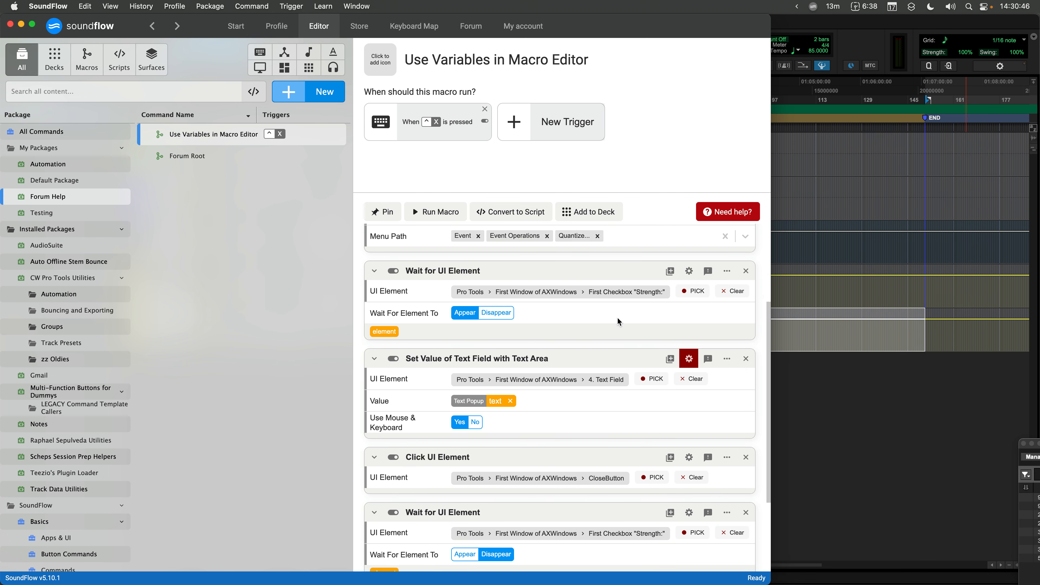
{"action": "scroll", "coordinate": [618, 313], "scroll_direction": "down", "scroll_amount": 1}
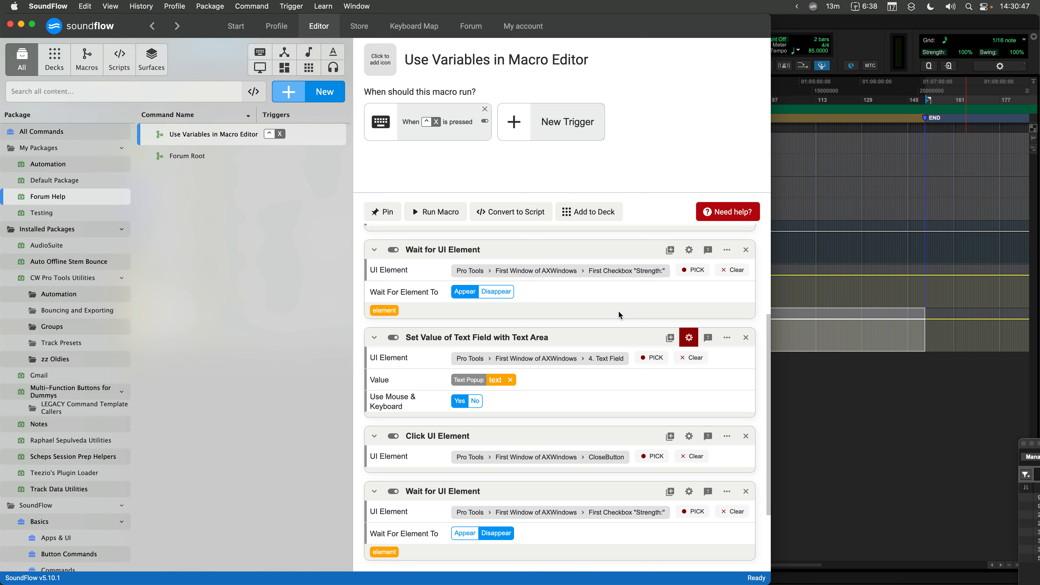
{"action": "left_click", "coordinate": [799, 271]}
{"action": "key", "text": "super+Tab"}
{"action": "scroll", "coordinate": [629, 337], "scroll_direction": "up", "scroll_amount": 7}
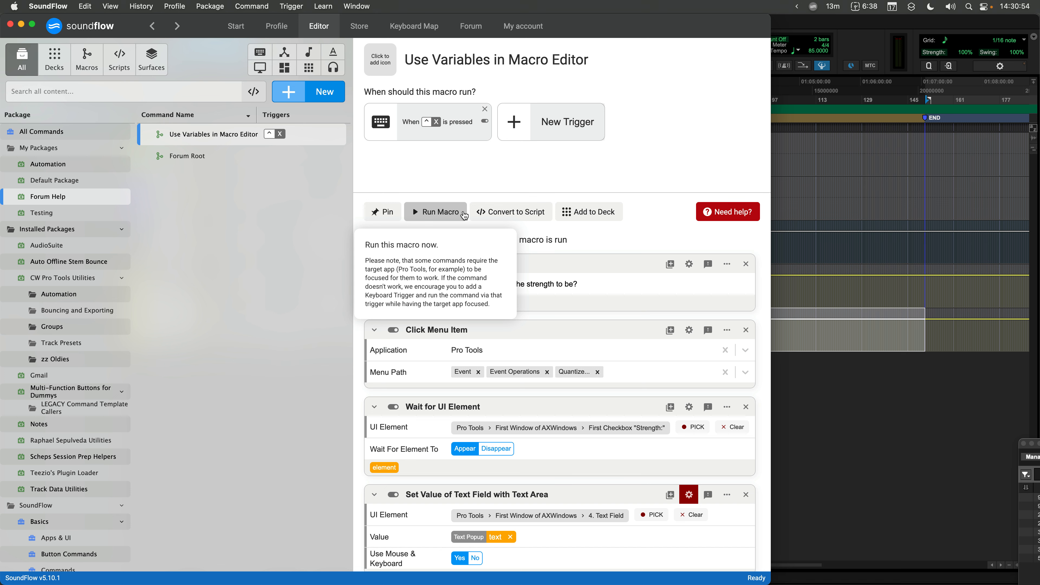
{"action": "left_click", "coordinate": [465, 216]}
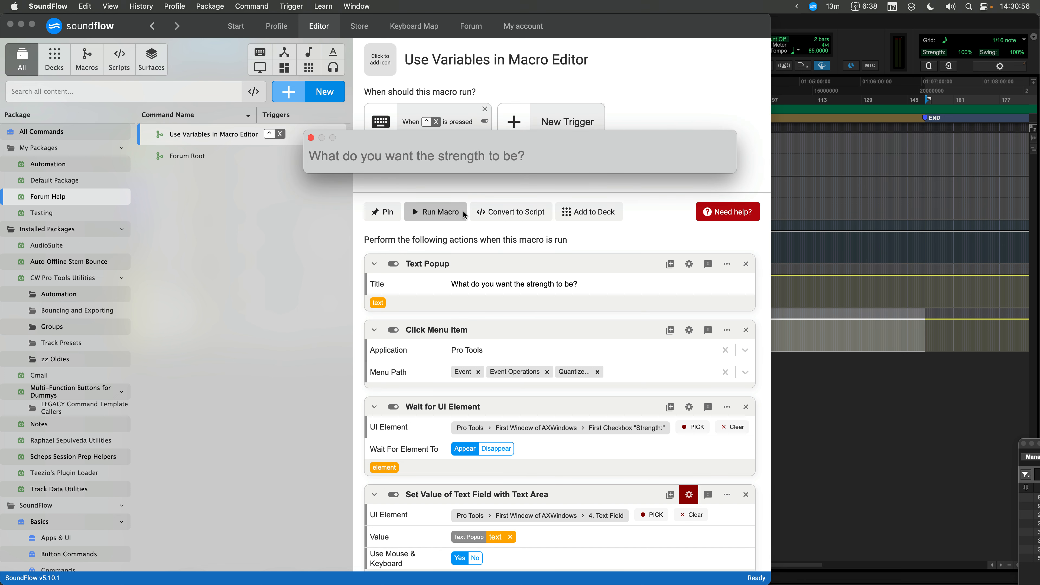
{"action": "type", "text": "60"}
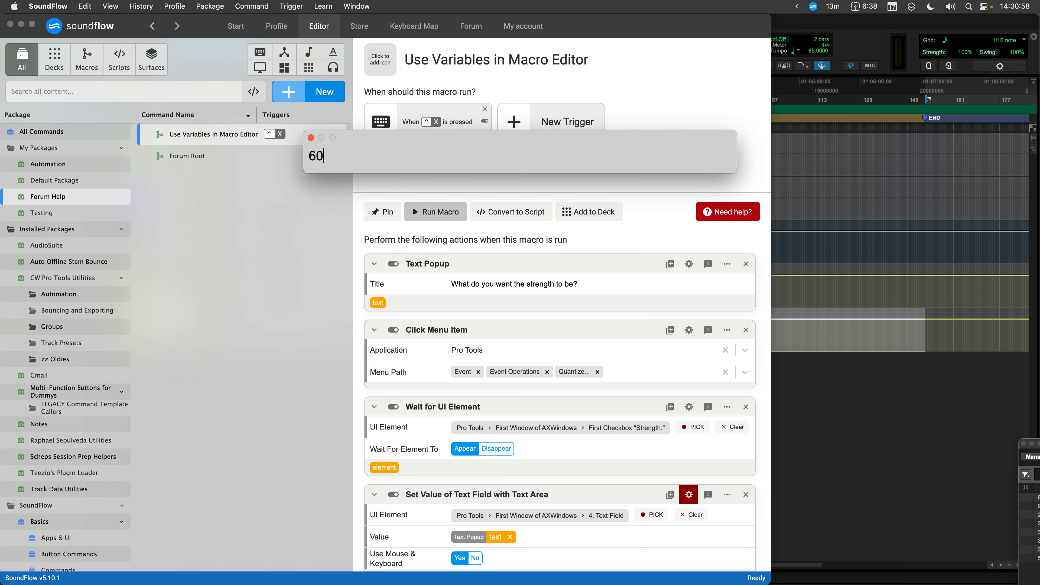
{"action": "key", "text": "Return"}
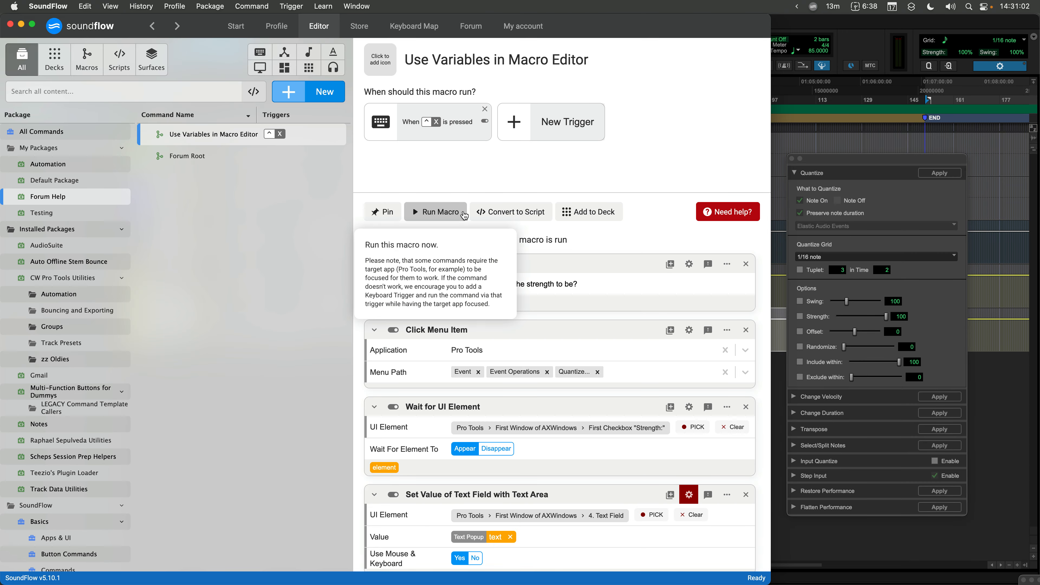
Add an Activate App action at the start of the macro and set its application to Pro Tools
{"action": "scroll", "coordinate": [573, 375], "scroll_direction": "down", "scroll_amount": 6}
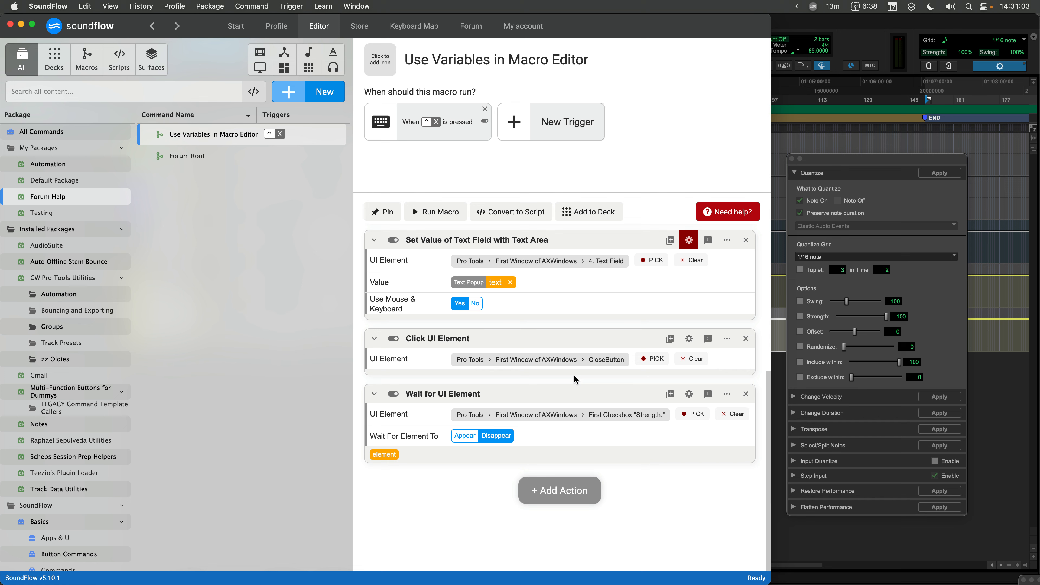
{"action": "left_click", "coordinate": [561, 491]}
{"action": "type", "text": "app ac"}
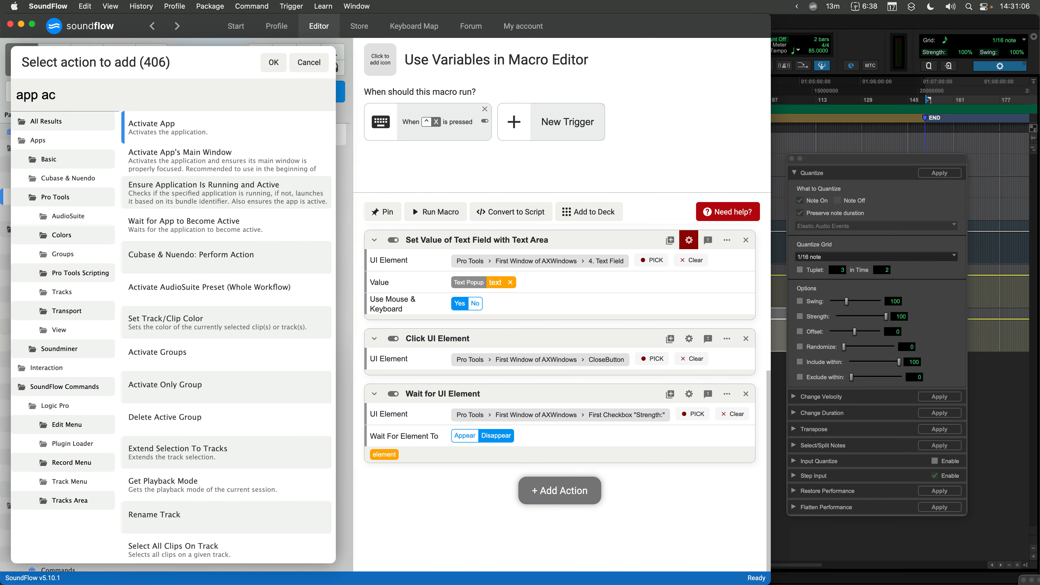
{"action": "key", "text": "Return"}
{"action": "left_click_drag", "start_coordinate": [540, 470], "coordinate": [548, 276]}
{"action": "left_click", "coordinate": [477, 281]}
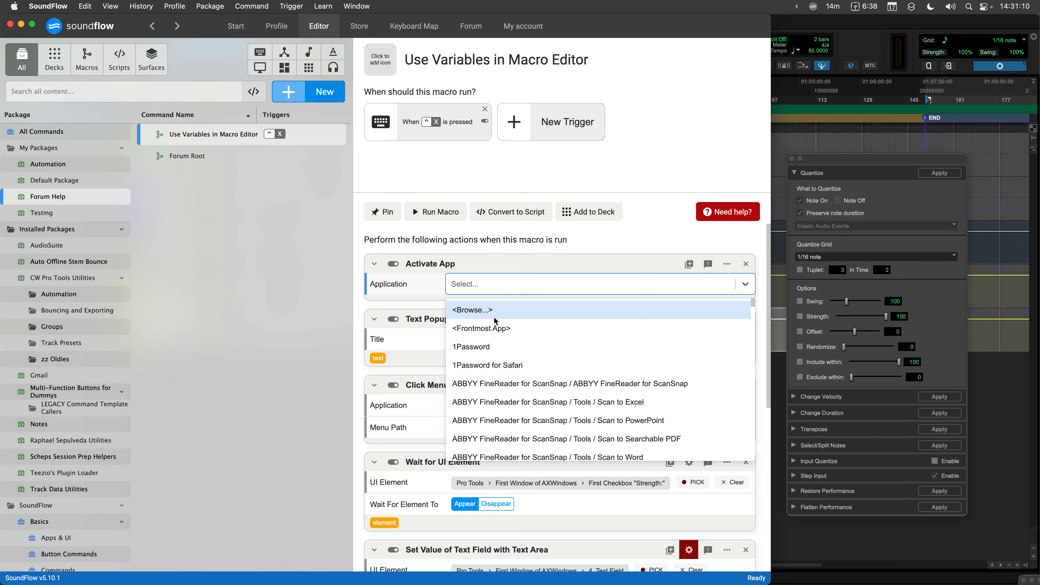
{"action": "type", "text": "pro t"}
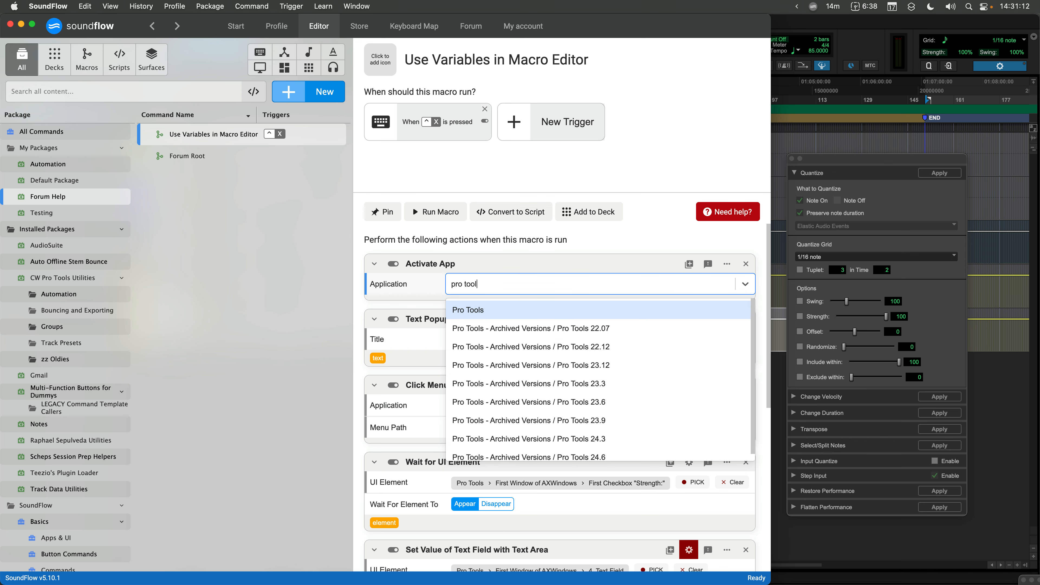
{"action": "type", "text": "ool"}
{"action": "key", "text": "Return"}
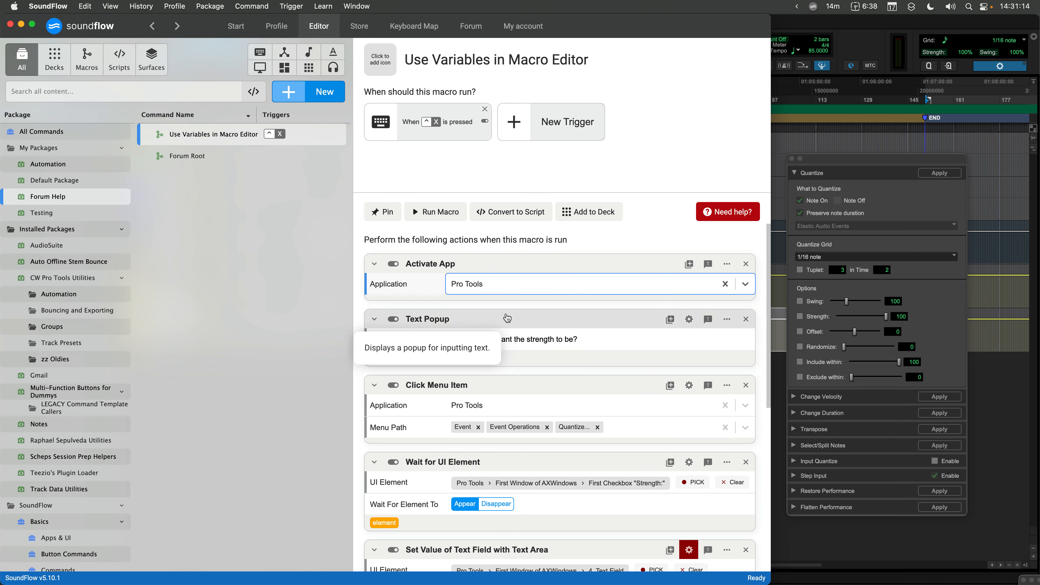
Run the updated macro and enter 65 as the quantize strength
{"action": "left_click", "coordinate": [455, 212]}
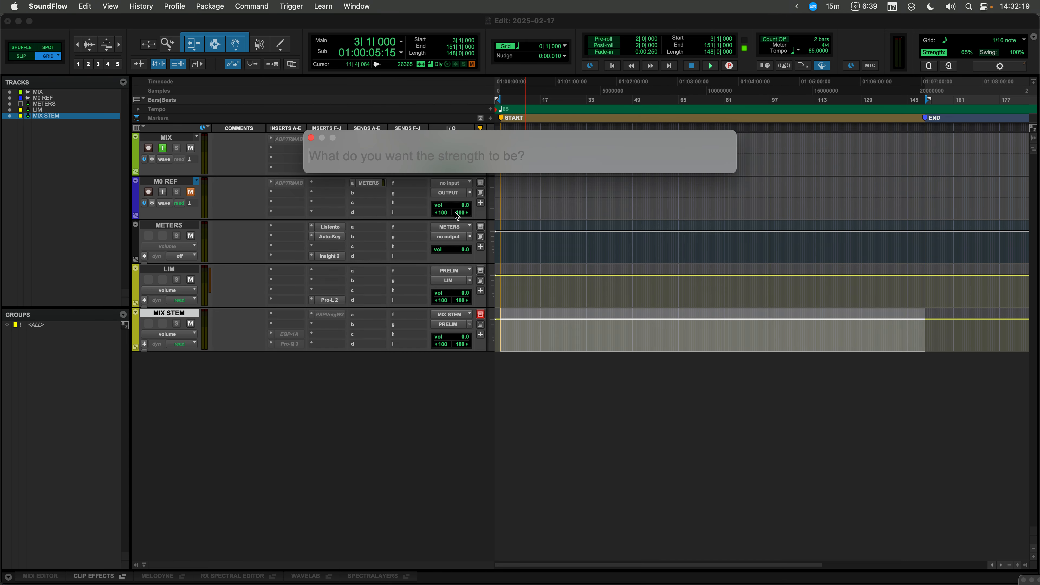
{"action": "type", "text": "65"}
{"action": "key", "text": "Return"}
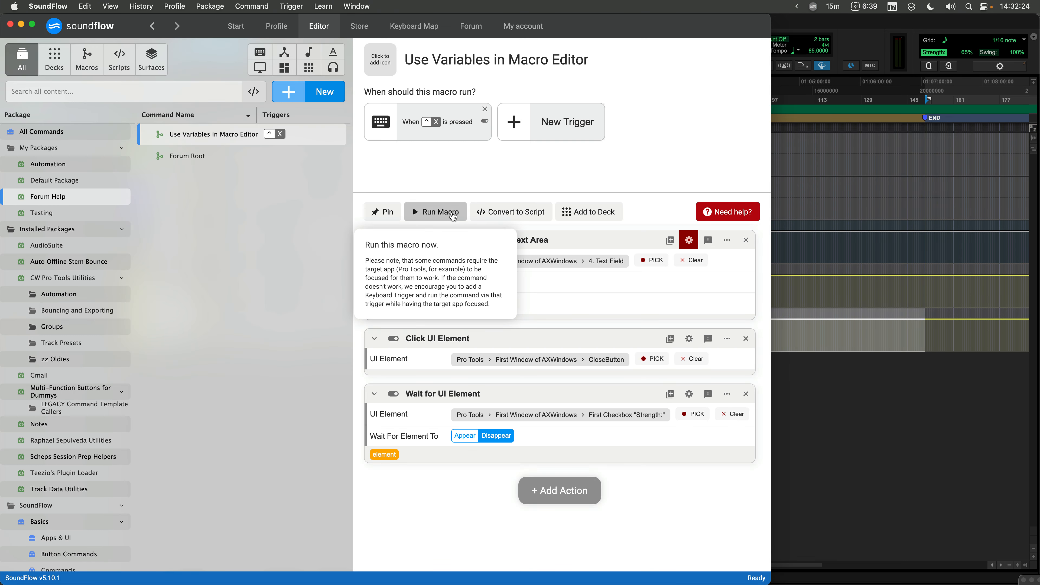
Run the macro with a strength of 50, check the value in the Pro Tools Quantize window and close that window
{"action": "left_click", "coordinate": [453, 216]}
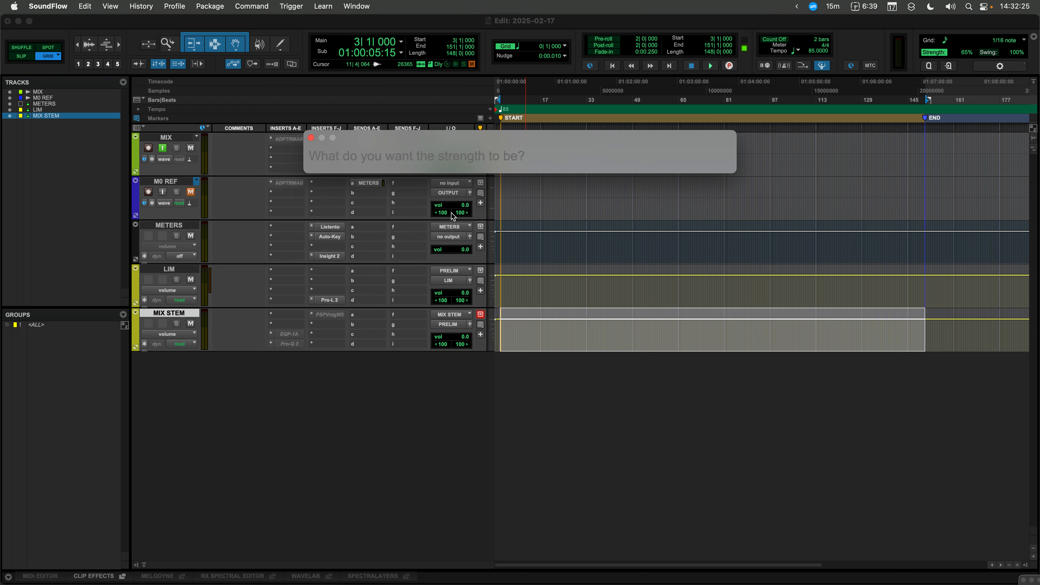
{"action": "type", "text": "50"}
{"action": "key", "text": "Return"}
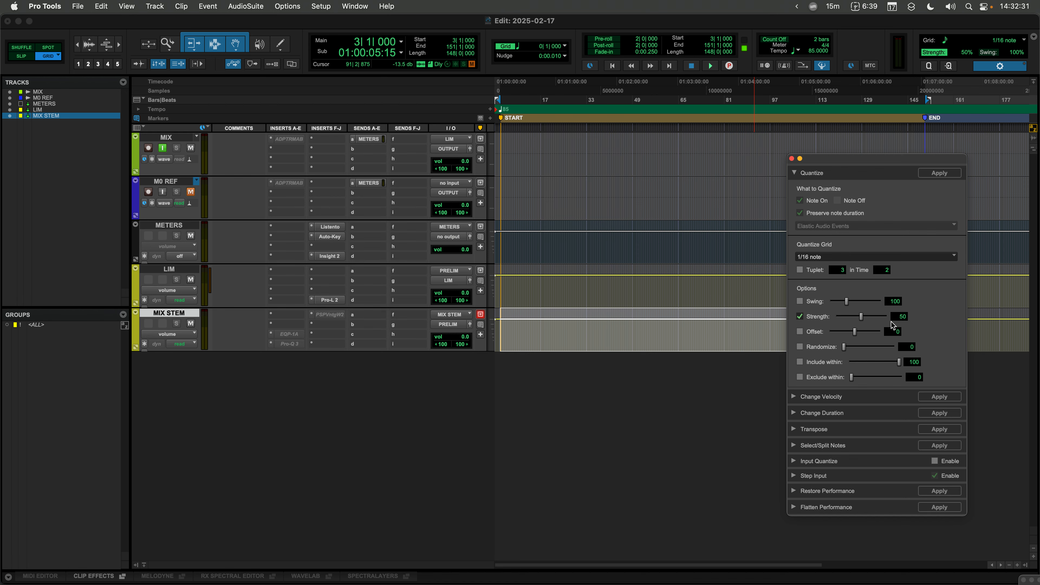
{"action": "key", "text": "super+w"}
Return to SoundFlow and run the macro with a strength of 90
{"action": "key", "text": "super+Tab"}
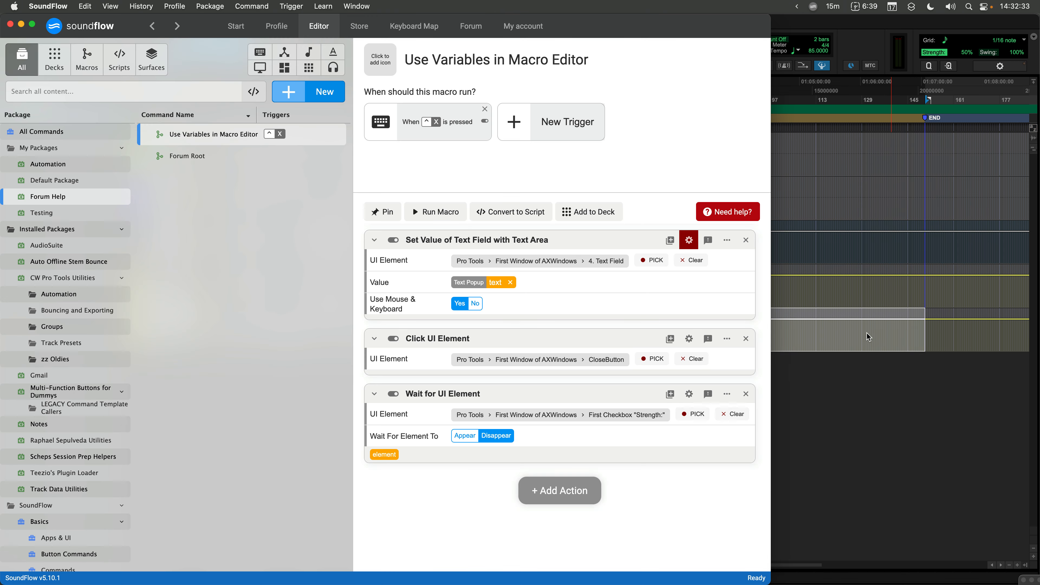
{"action": "scroll", "coordinate": [501, 371], "scroll_direction": "up", "scroll_amount": 10}
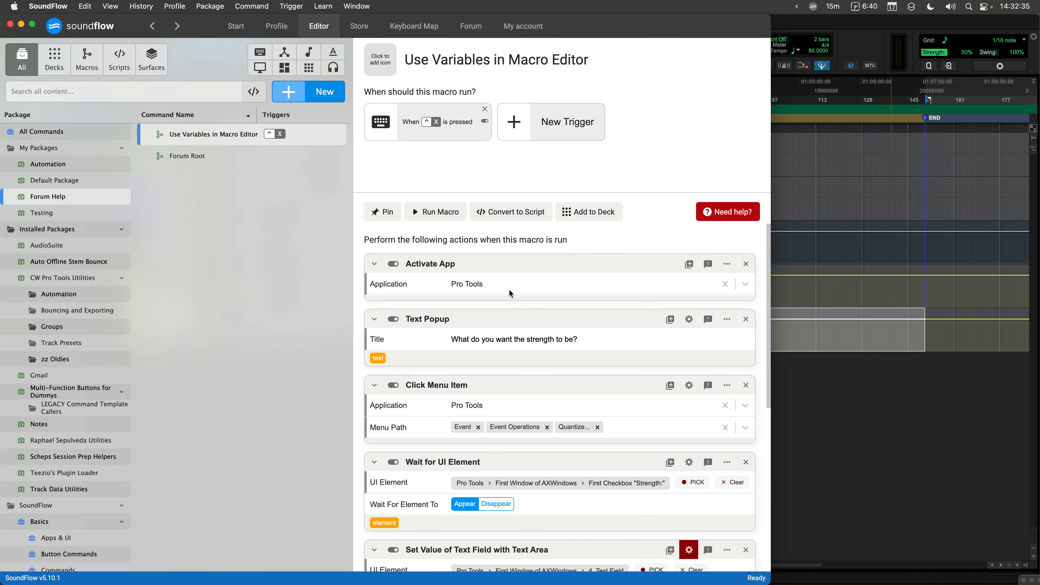
{"action": "left_click", "coordinate": [437, 221]}
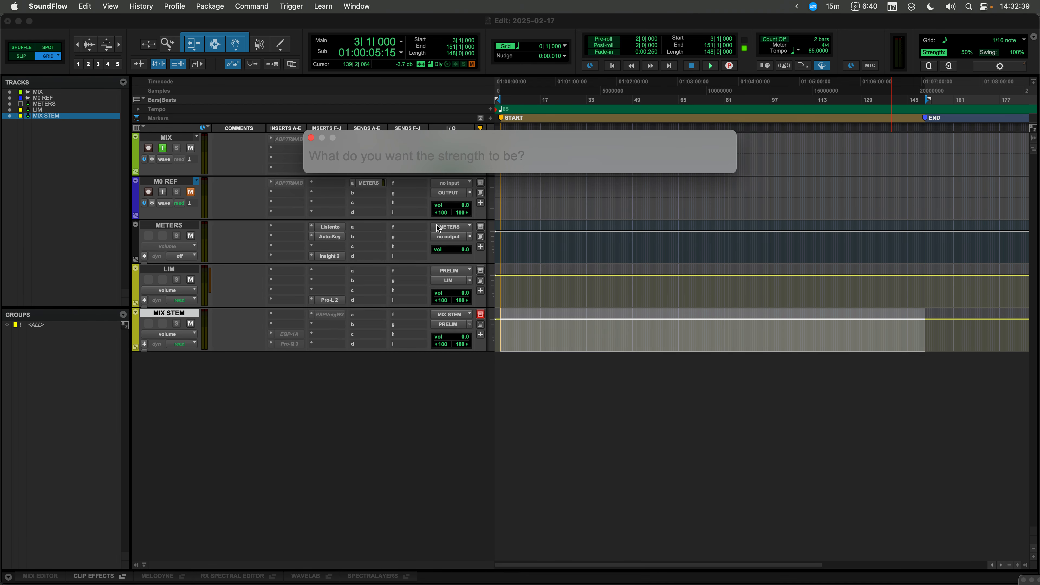
{"action": "type", "text": "90"}
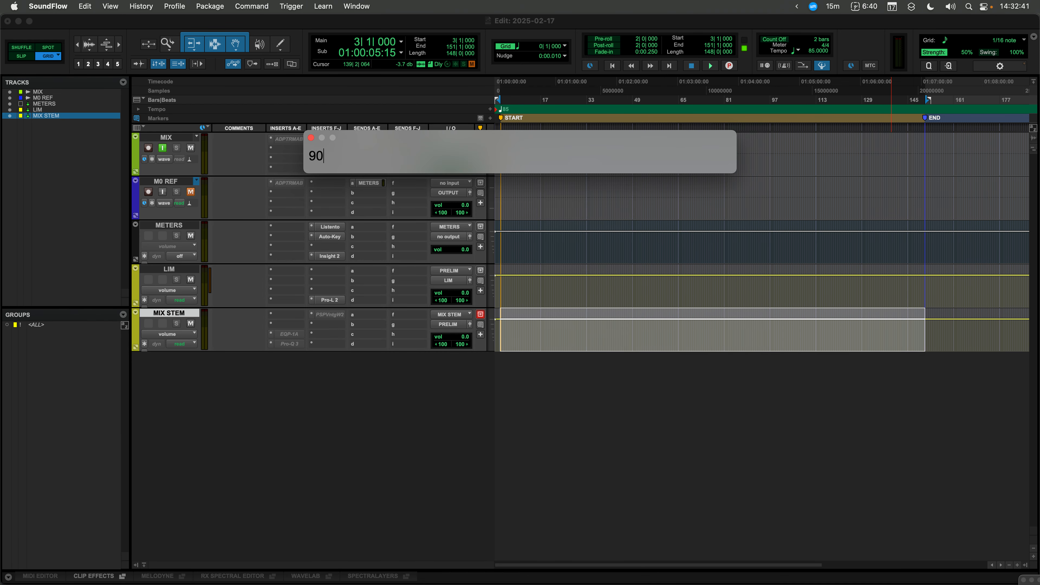
{"action": "key", "text": "Return"}
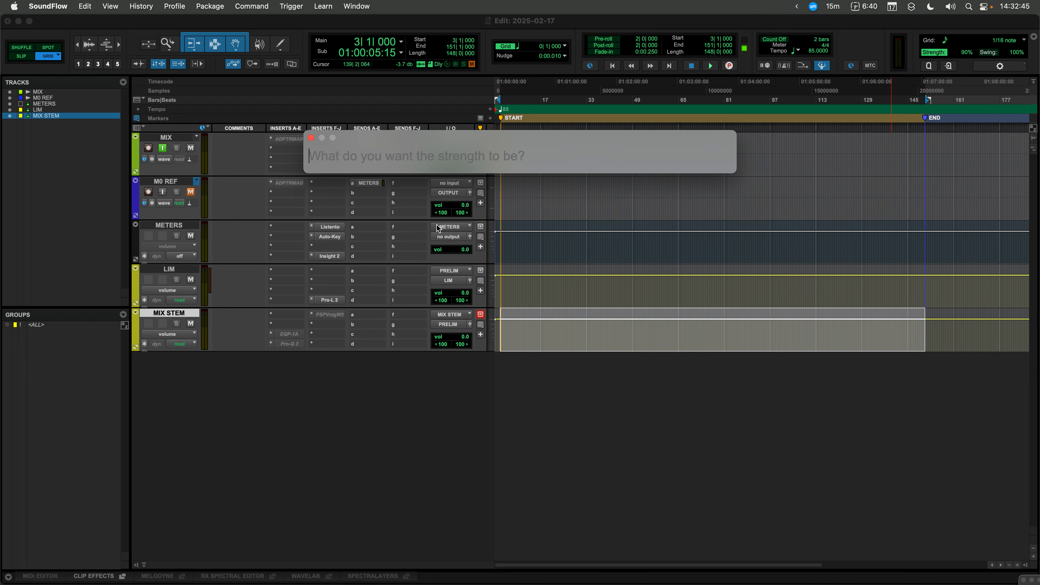
Enter 100 in the macro's strength popup, check the Strength option in the Quantize window and close that window
{"action": "type", "text": "100"}
{"action": "key", "text": "Return"}
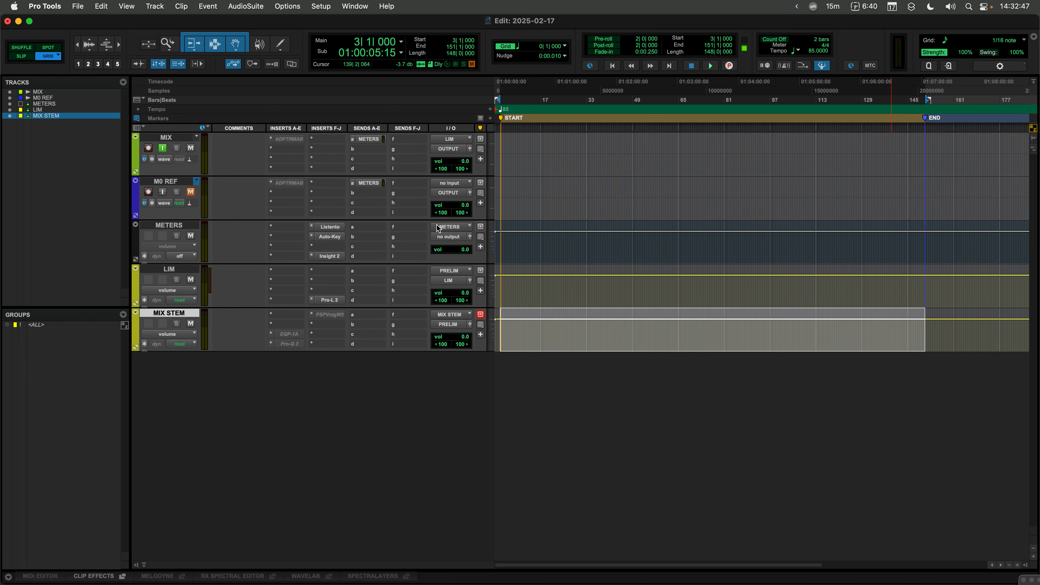
{"action": "key", "text": "Escape"}
{"action": "key", "text": "alt+0"}
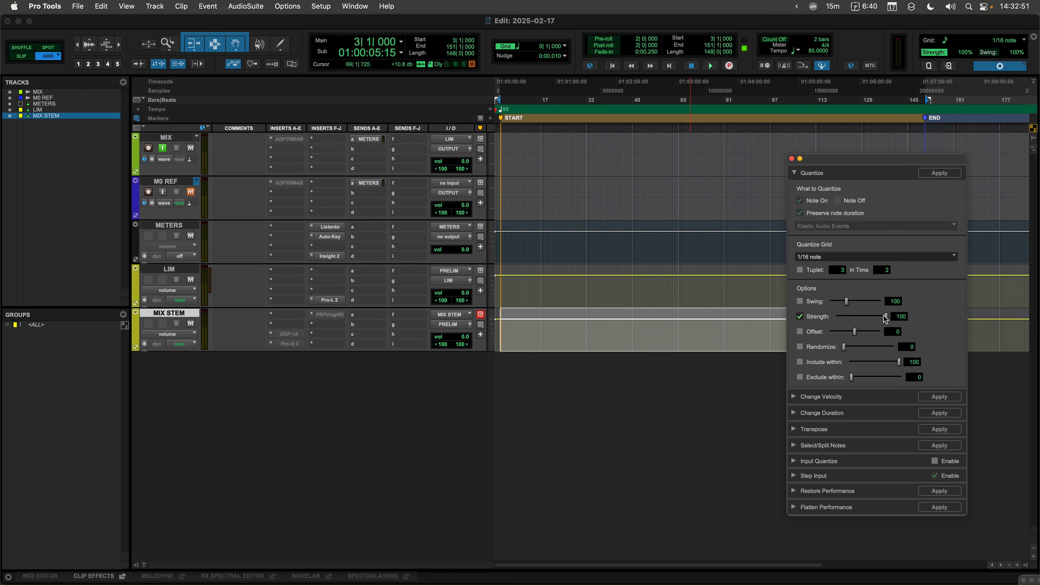
{"action": "left_click", "coordinate": [791, 159]}
Switch to SoundFlow and review the macro's actions from Activate App to the final Wait for UI Element
{"action": "key", "text": "super+Tab"}
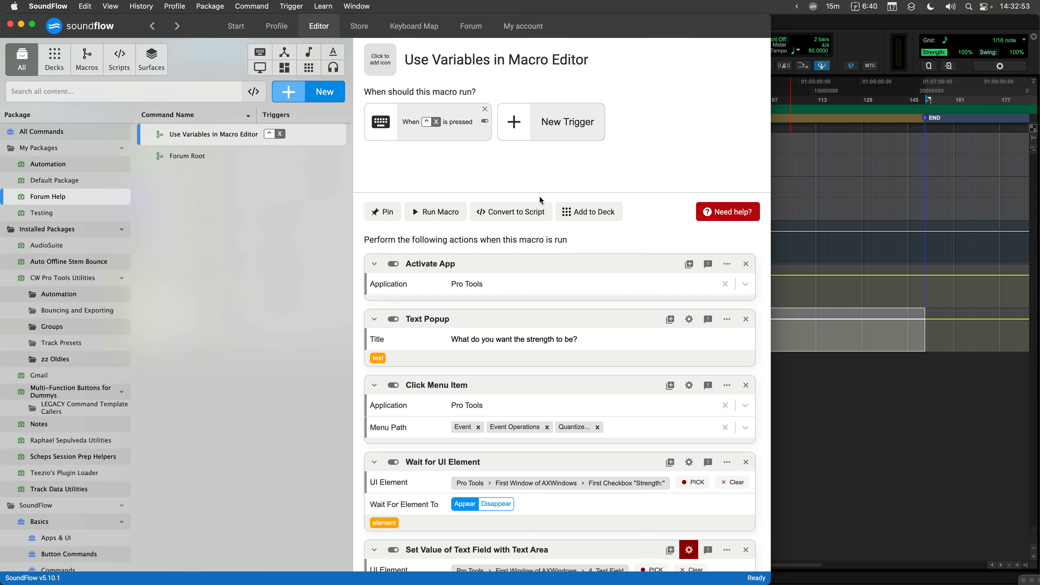
{"action": "scroll", "coordinate": [634, 338], "scroll_direction": "down", "scroll_amount": 2}
{"action": "scroll", "coordinate": [633, 338], "scroll_direction": "down", "scroll_amount": 4}
{"action": "scroll", "coordinate": [618, 336], "scroll_direction": "up", "scroll_amount": 5}
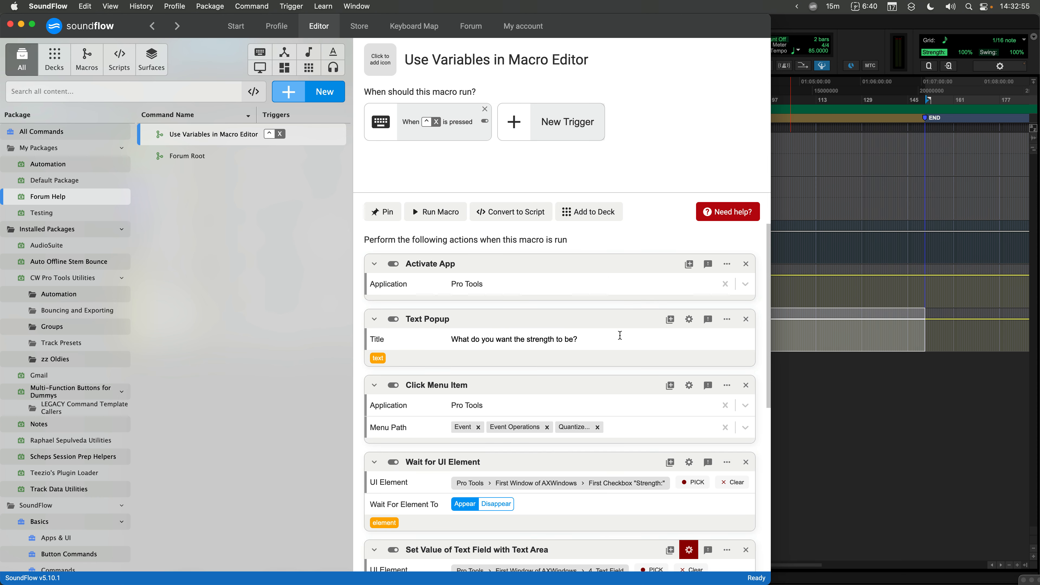
{"action": "scroll", "coordinate": [606, 331], "scroll_direction": "down", "scroll_amount": 4}
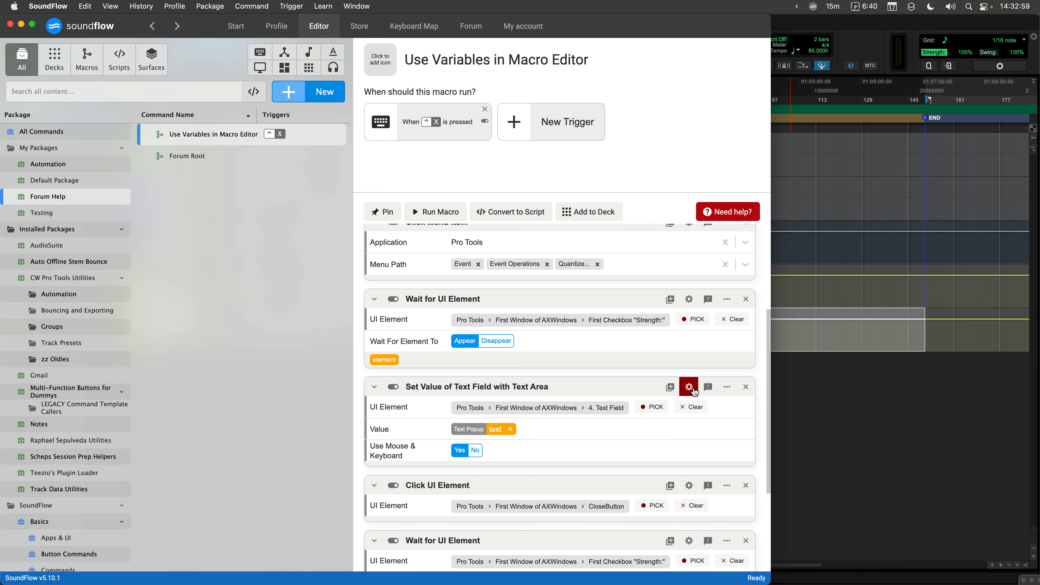
{"action": "scroll", "coordinate": [688, 371], "scroll_direction": "up", "scroll_amount": 4}
{"action": "scroll", "coordinate": [687, 371], "scroll_direction": "down", "scroll_amount": 6}
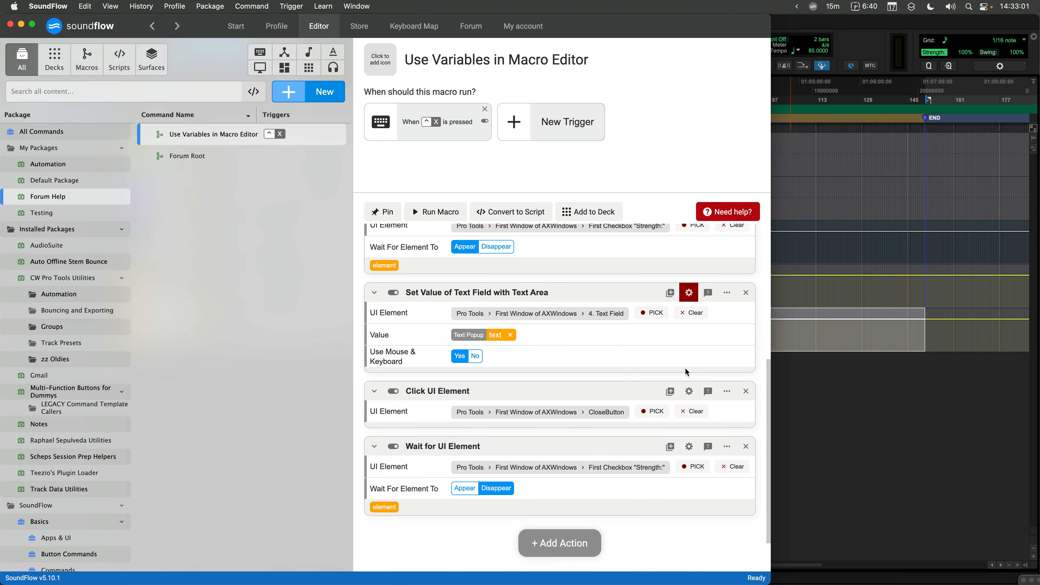
Place the Text Popup's text variable into the Value of the Set Value of Text Field with Text Area action
{"action": "scroll", "coordinate": [491, 348], "scroll_direction": "up", "scroll_amount": 6}
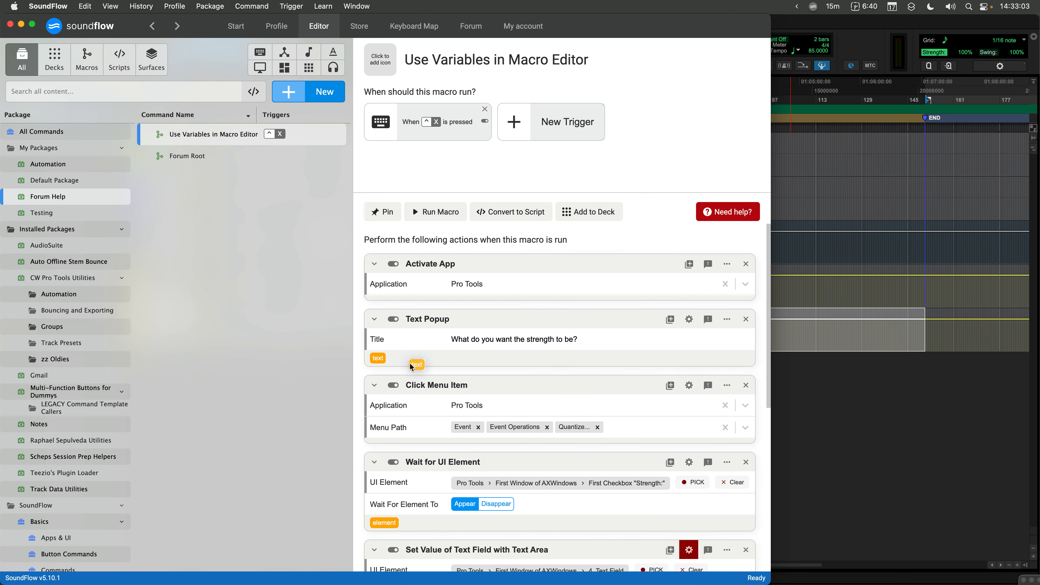
{"action": "left_click_drag", "start_coordinate": [412, 359], "coordinate": [495, 282]}
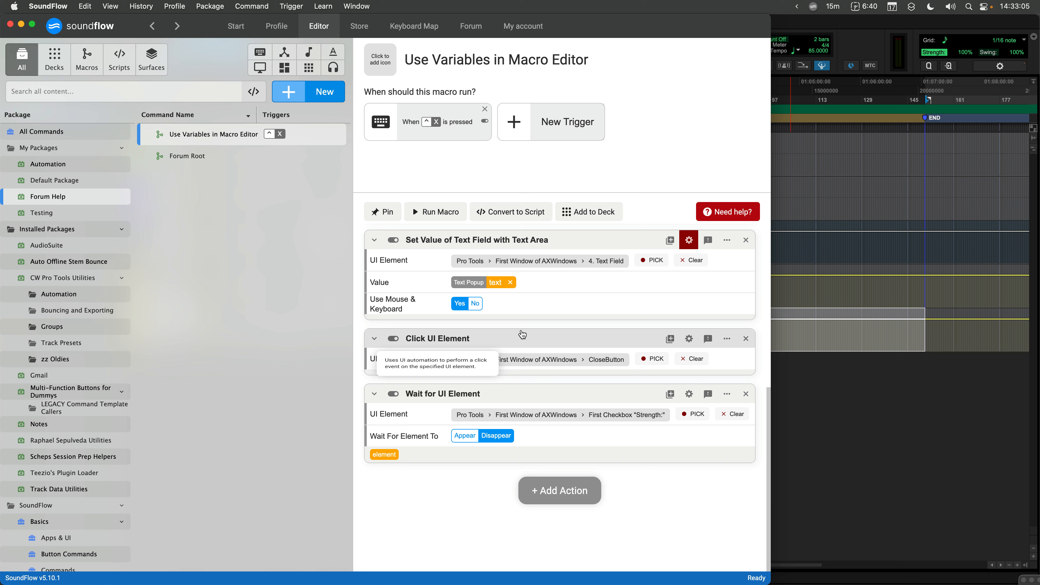